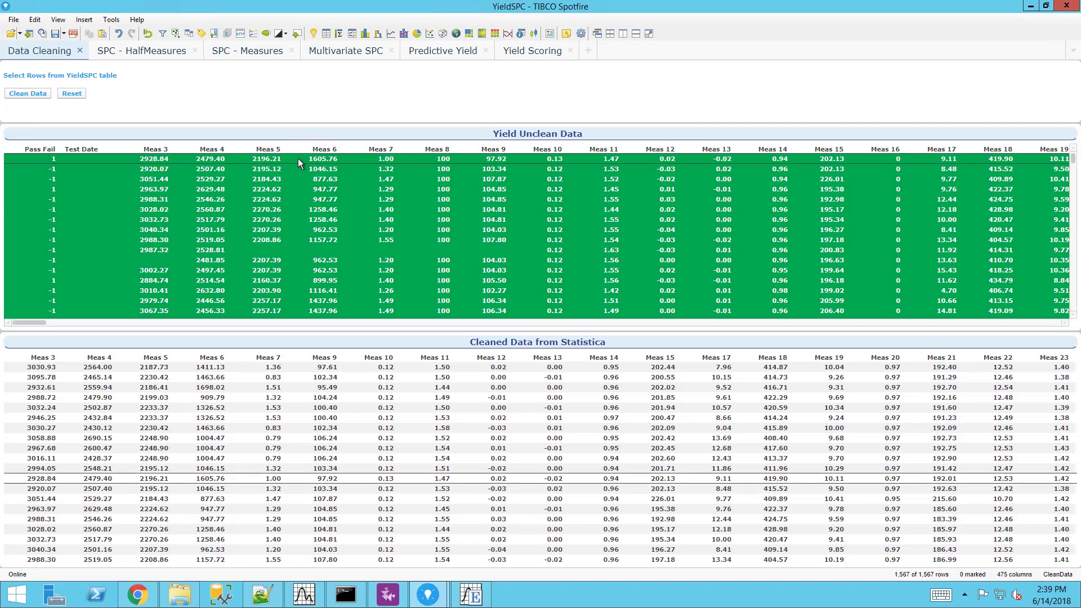
# - Mark the first 16 rows of Yield Unclean Data and send them to Statistica with Clean Data
pyautogui.moveTo(298, 158); pyautogui.dragTo(295, 309)
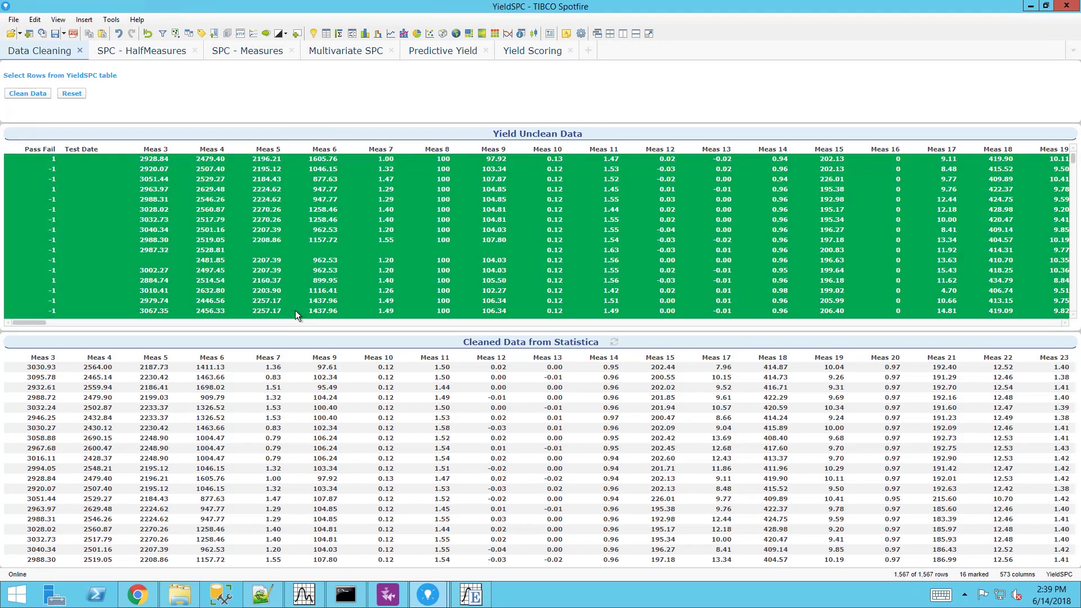
pyautogui.scroll(-3, 328, 287)
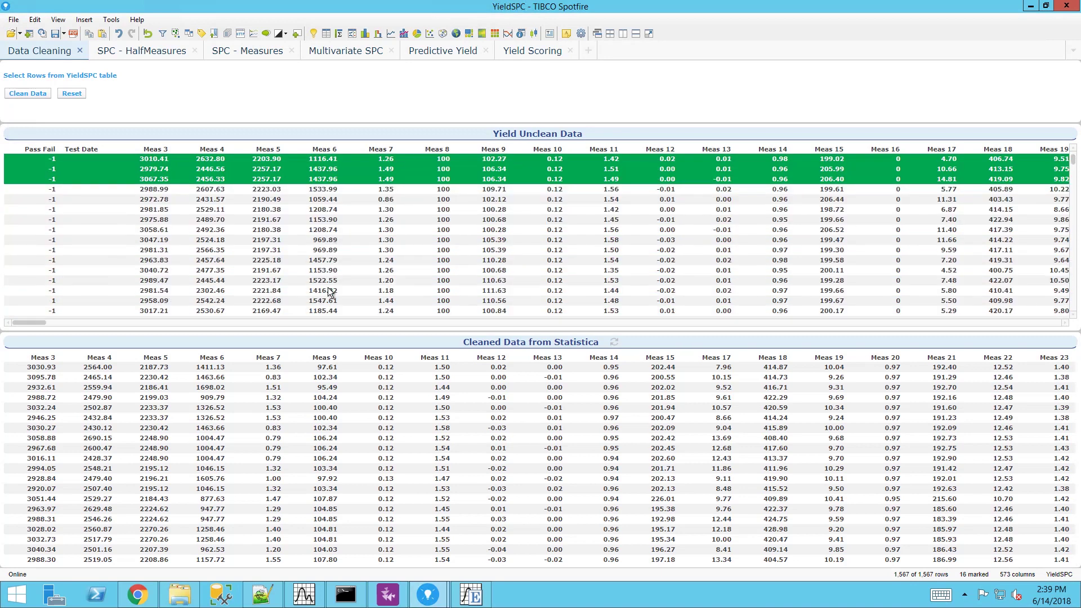
pyautogui.click(22, 92)
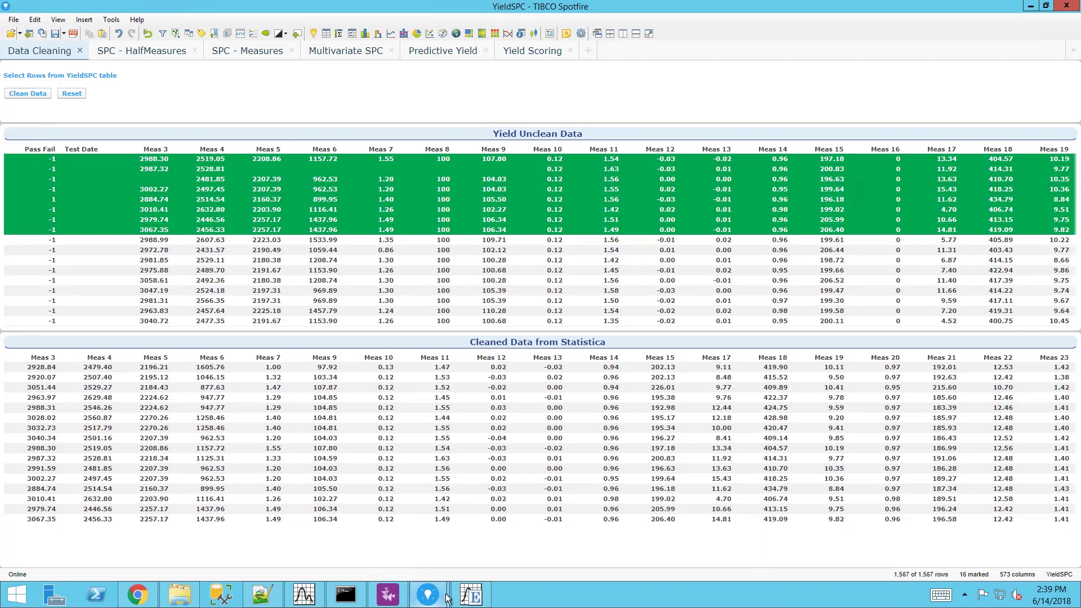
# - In Statistica, open the Spotfire Data Cleaning.sdm workflow and enlarge its window
pyautogui.click(304, 595)
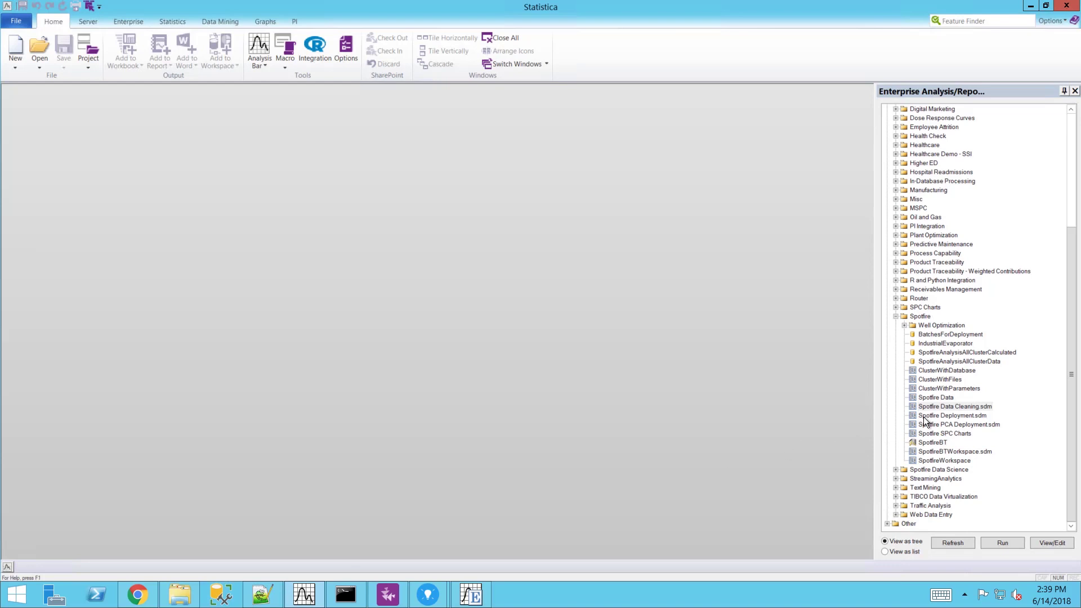
pyautogui.click(943, 407)
pyautogui.click(1052, 542)
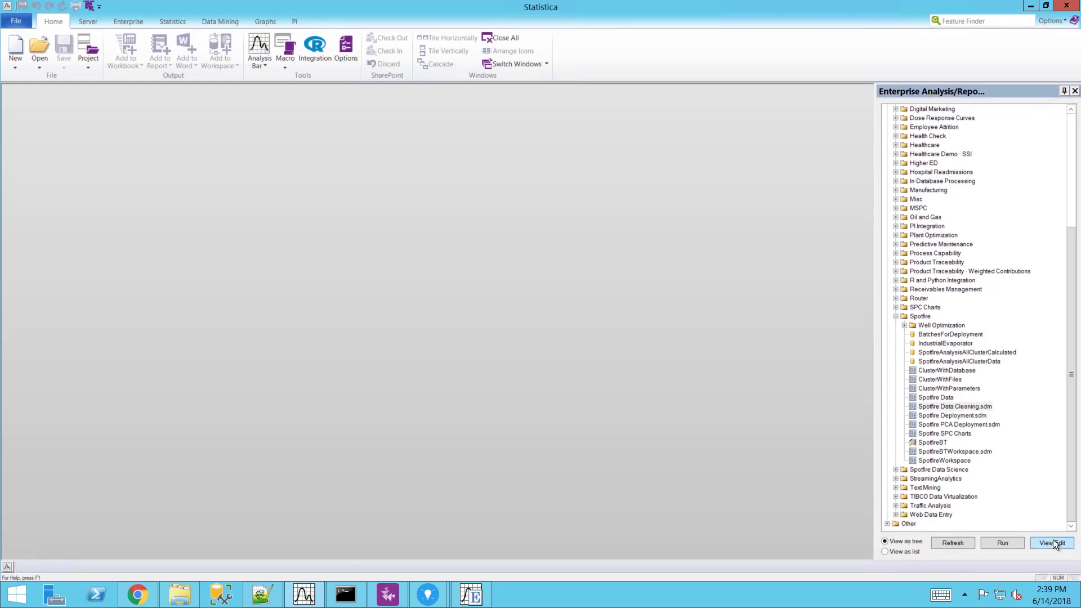
pyautogui.moveTo(218, 231); pyautogui.dragTo(438, 317)
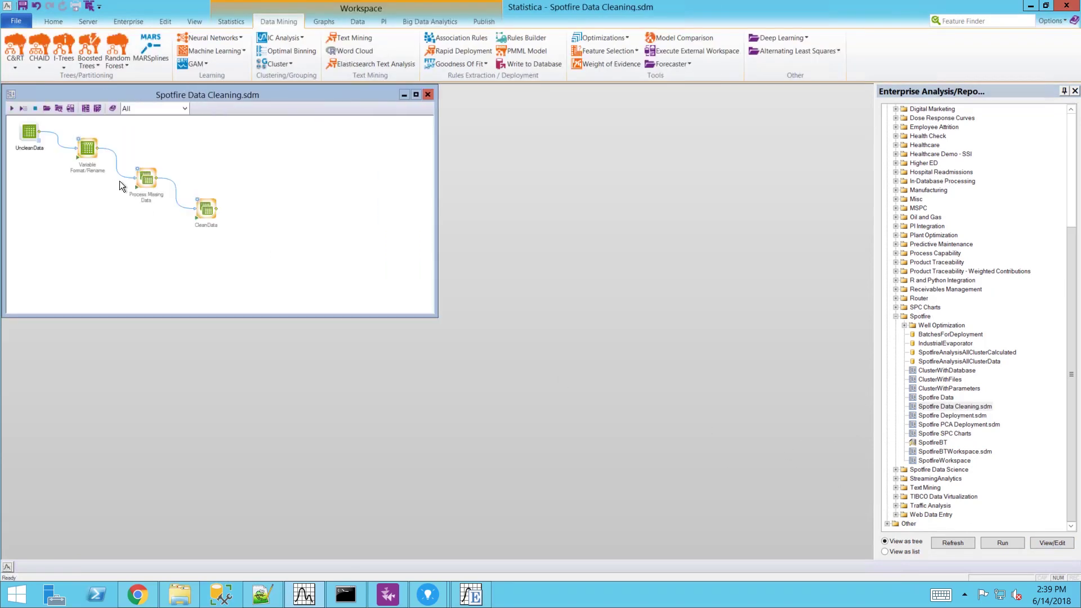
# - Review the CleanData node's invariant-variable filtering parameters, leaving them unchanged
pyautogui.doubleClick(194, 198)
pyautogui.click(456, 205)
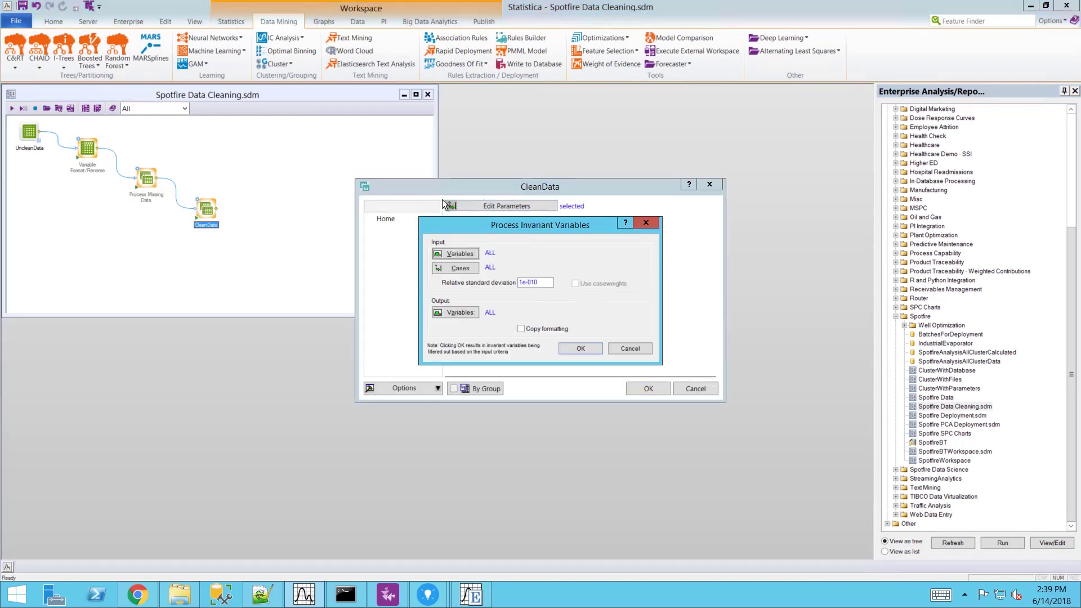
pyautogui.click(629, 348)
pyautogui.click(692, 387)
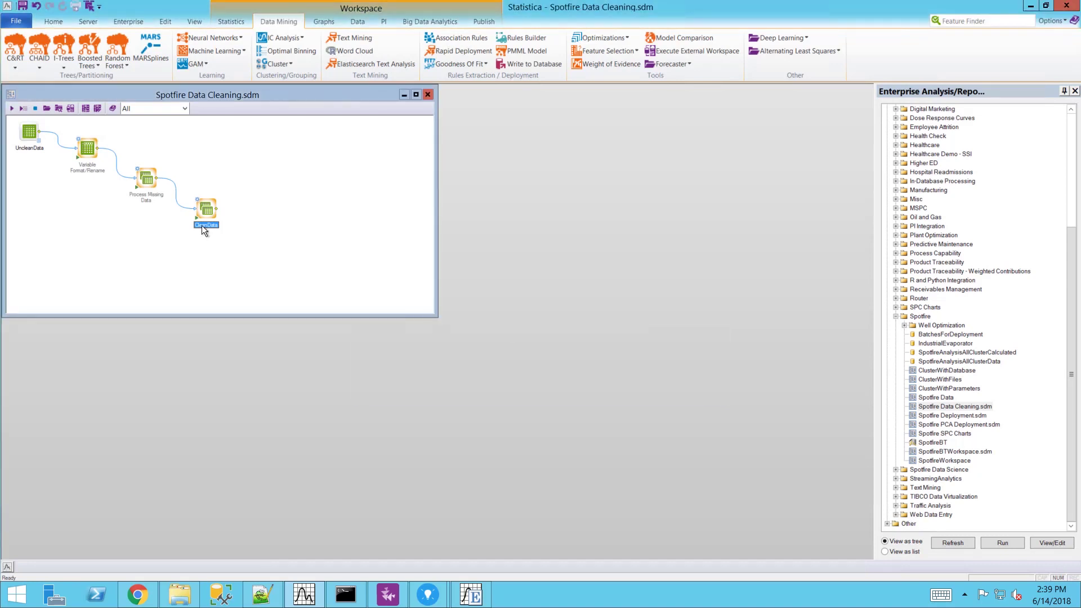
# - Review the Process Missing Data node's missing-data recoding parameters, leaving them unchanged
pyautogui.doubleClick(144, 170)
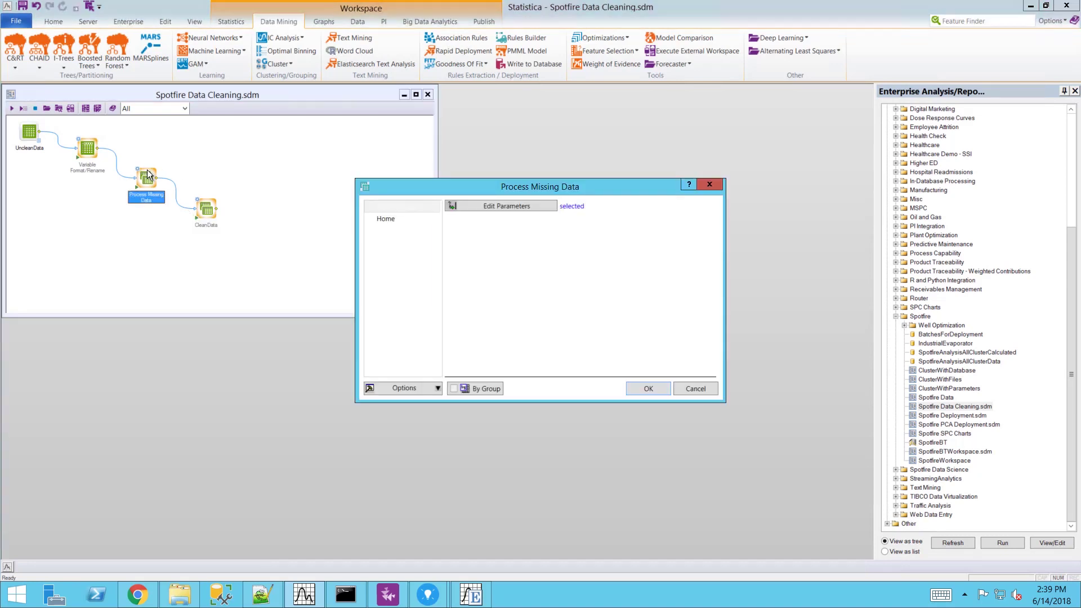
pyautogui.click(493, 206)
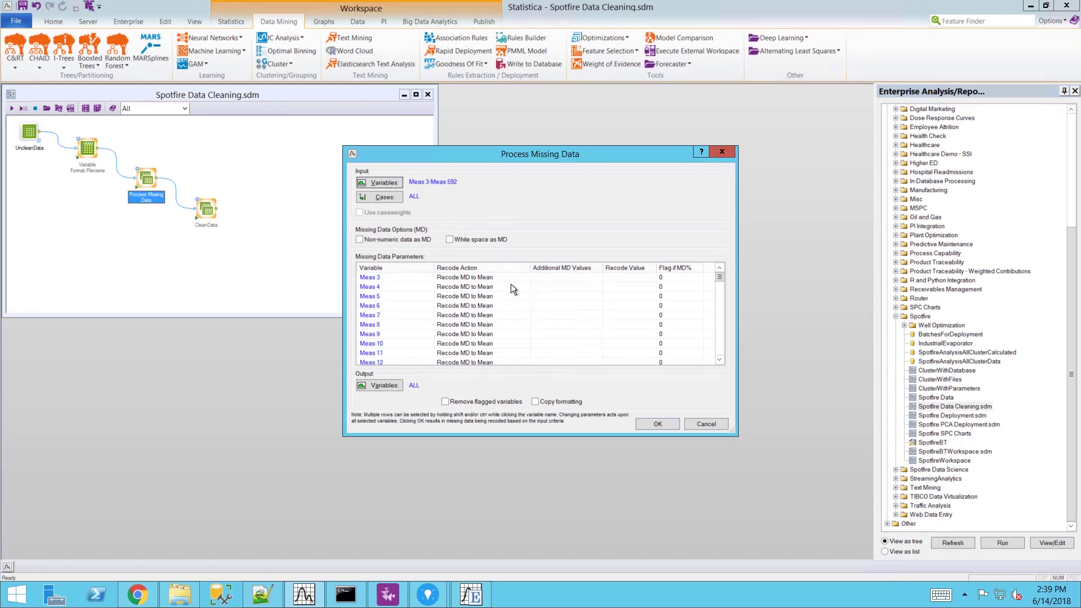
pyautogui.click(706, 424)
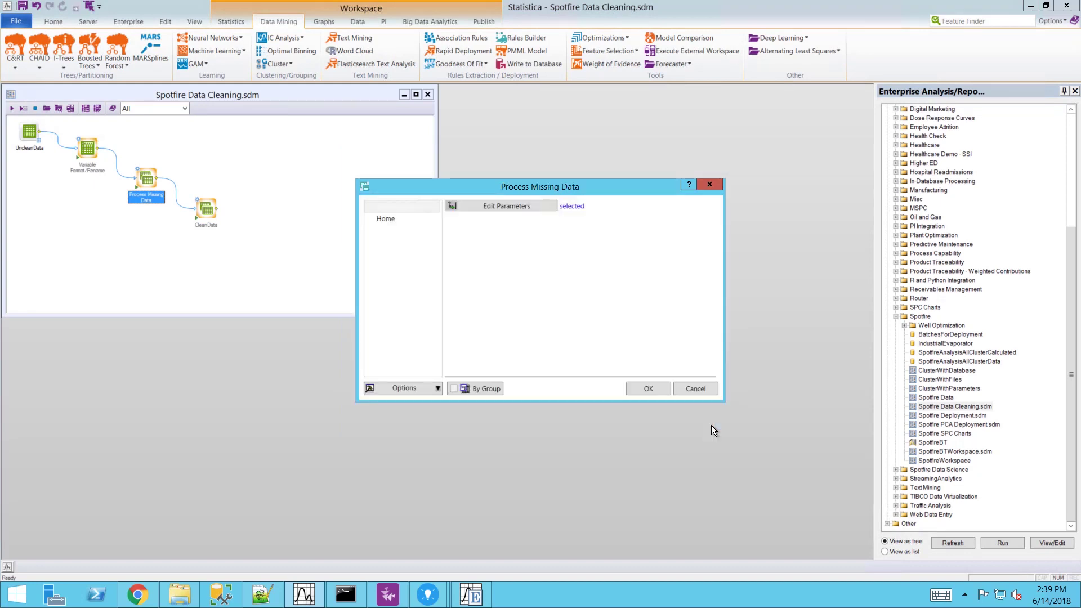
pyautogui.click(696, 388)
# - Return to the YieldSPC dashboard and show the SPC - HalfMeasures page
pyautogui.moveTo(426, 596)
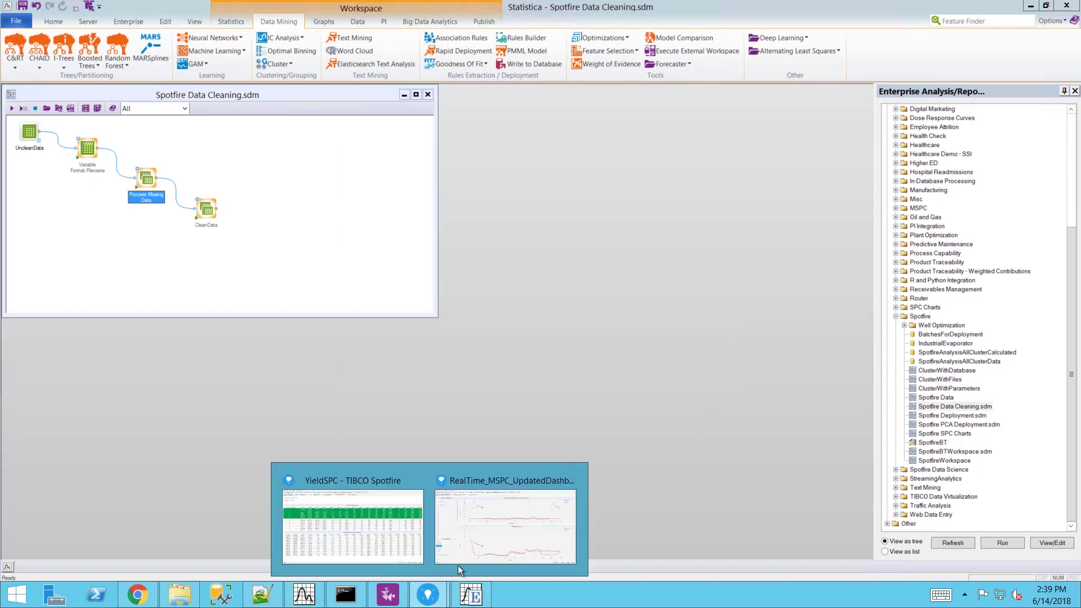
pyautogui.click(393, 548)
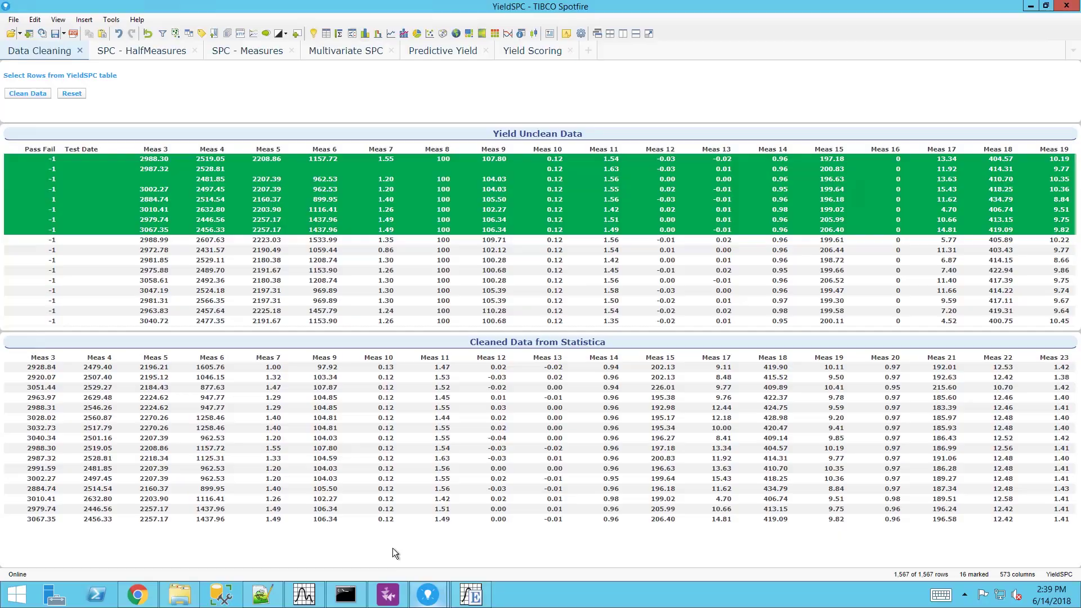
pyautogui.click(121, 52)
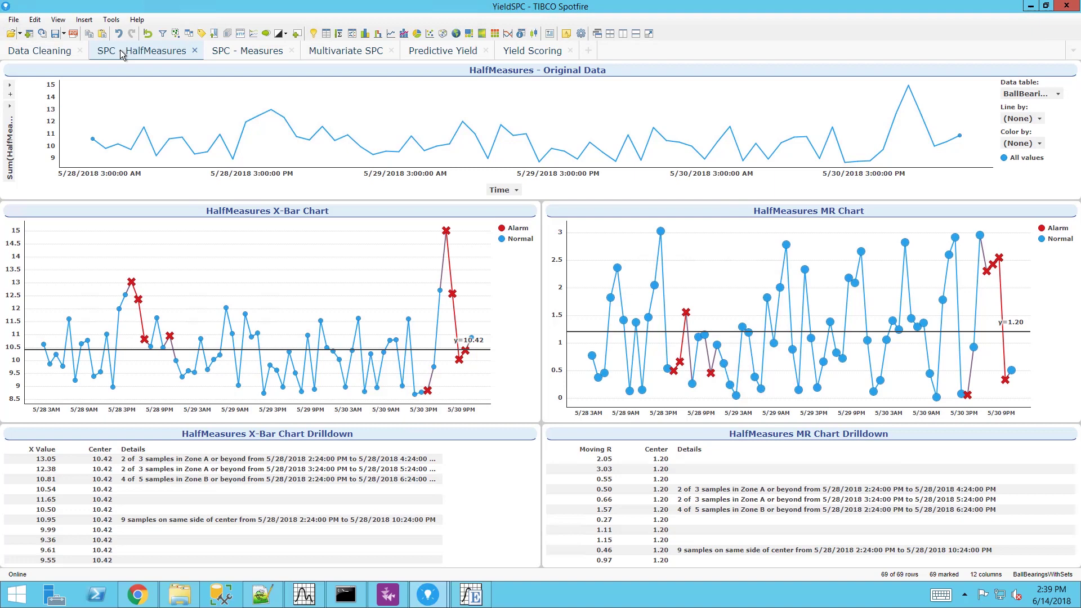
# - Re-mark the most recent X-Bar alarm points, then bring up the SPC - Measures page
pyautogui.click(503, 389)
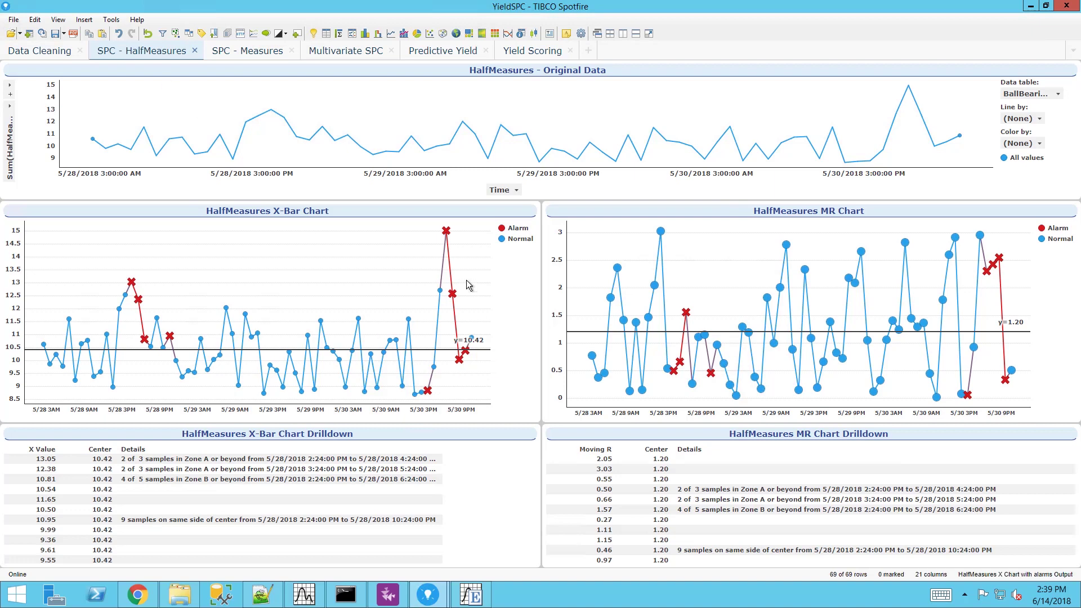
pyautogui.moveTo(417, 224); pyautogui.dragTo(496, 378)
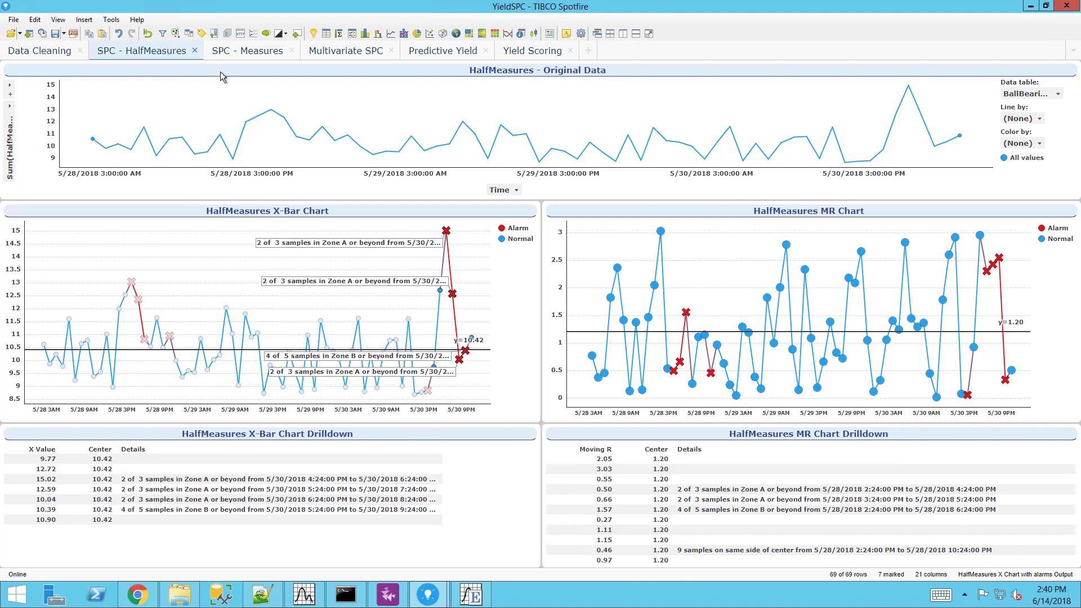
pyautogui.click(236, 52)
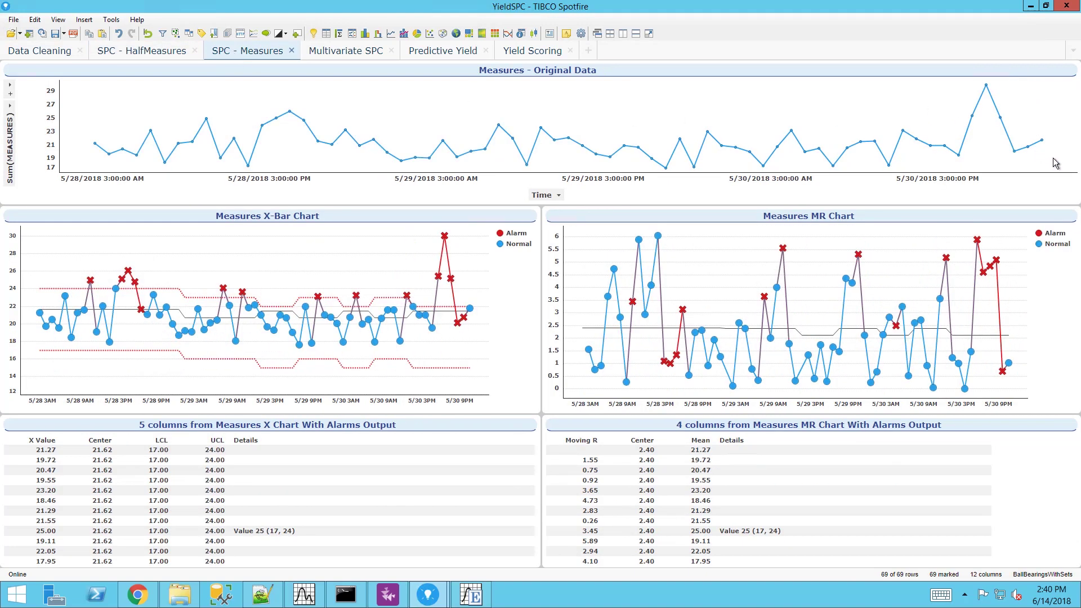
# - Mark the latest Original Data stretch, final X-Bar points, and the 23.10 and 25.45 alarm rows
pyautogui.moveTo(1055, 169); pyautogui.dragTo(661, 78)
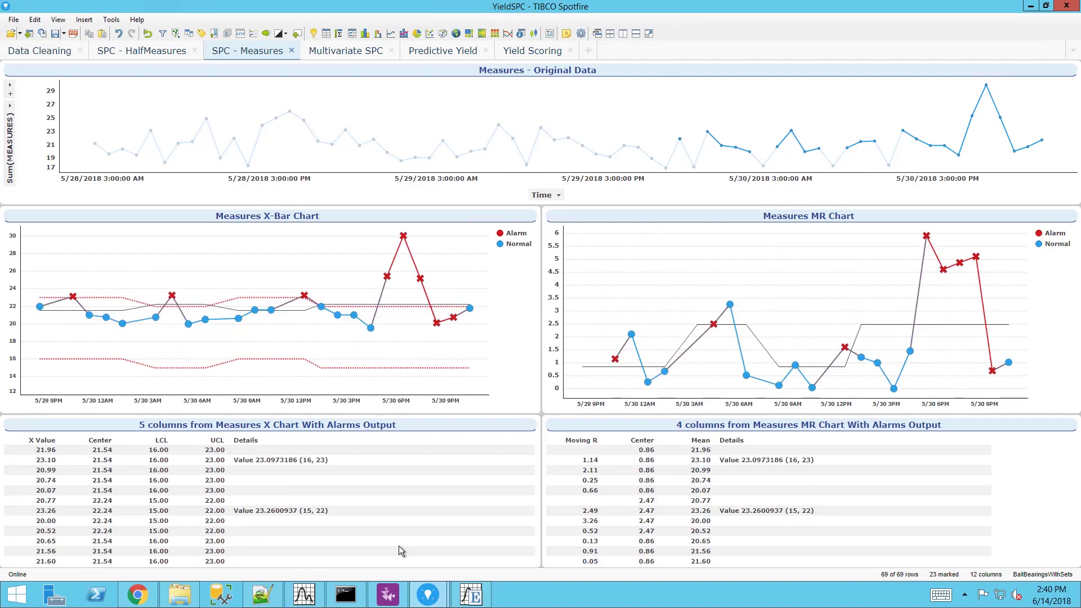
pyautogui.click(284, 458)
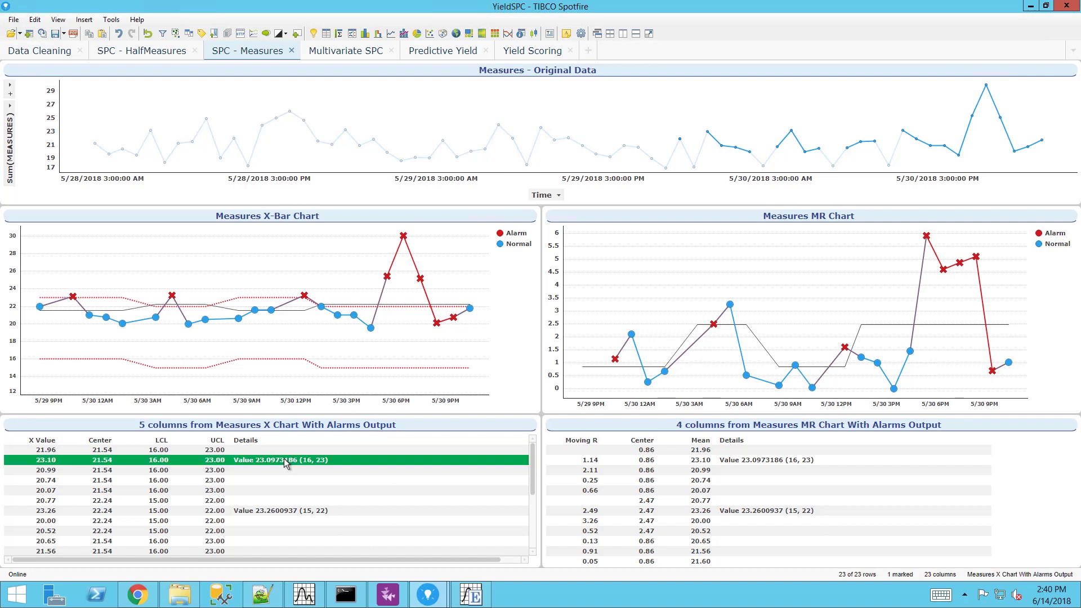
pyautogui.moveTo(478, 345); pyautogui.dragTo(348, 209)
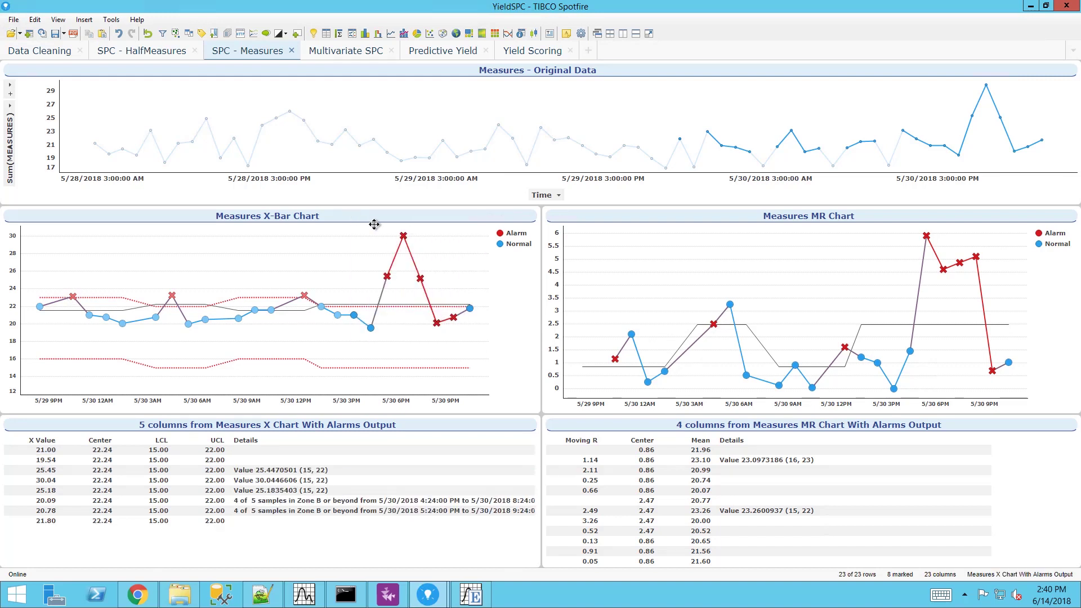
pyautogui.click(289, 471)
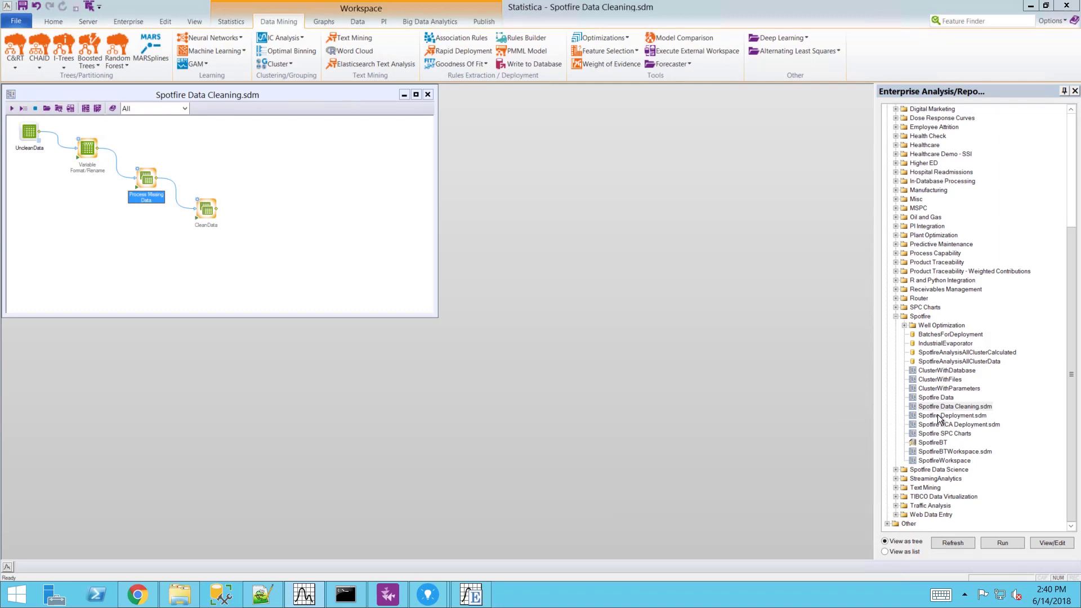
# - Open the Spotfire SPC Charts workflow in Statistica and maximize it
pyautogui.click(938, 422)
pyautogui.click(940, 430)
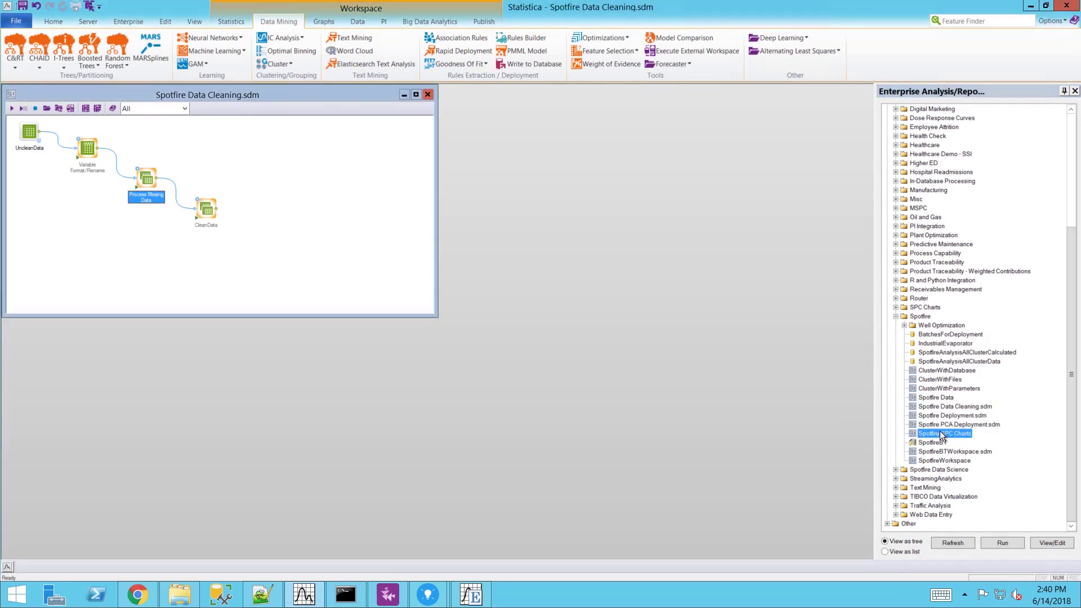
pyautogui.click(1048, 543)
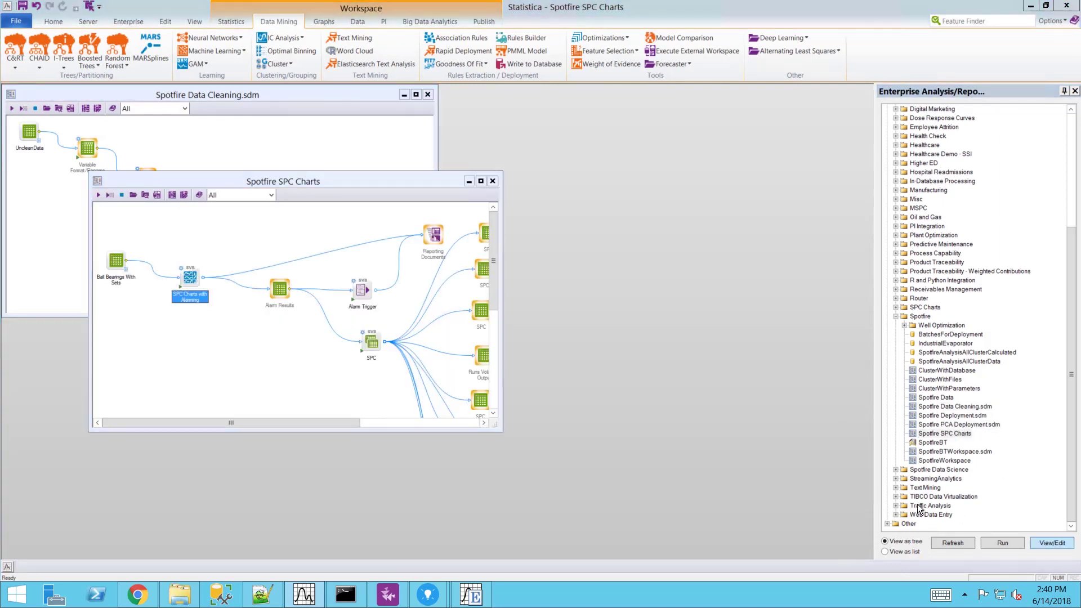
pyautogui.click(480, 182)
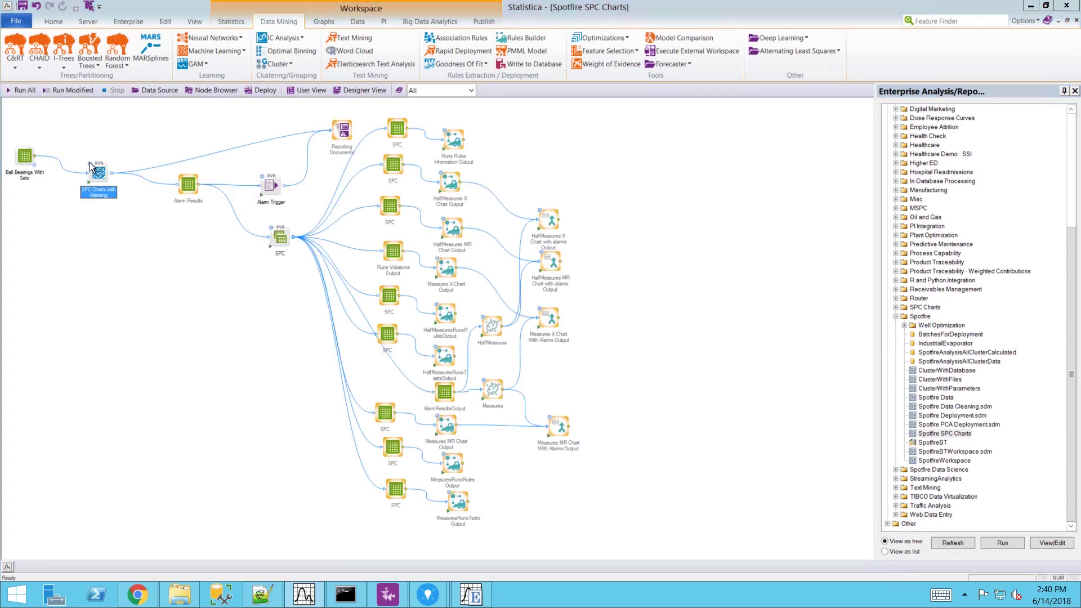
# - Inspect the SPC Charts with Alarming node's Runs Rules and Types 1 settings without changes
pyautogui.doubleClick(97, 171)
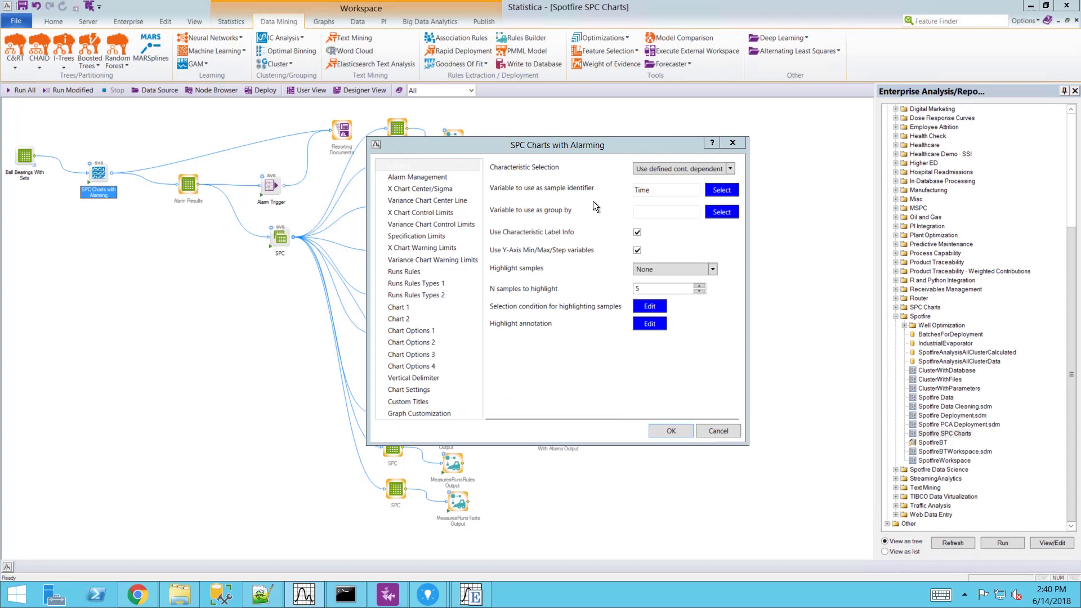
pyautogui.click(408, 272)
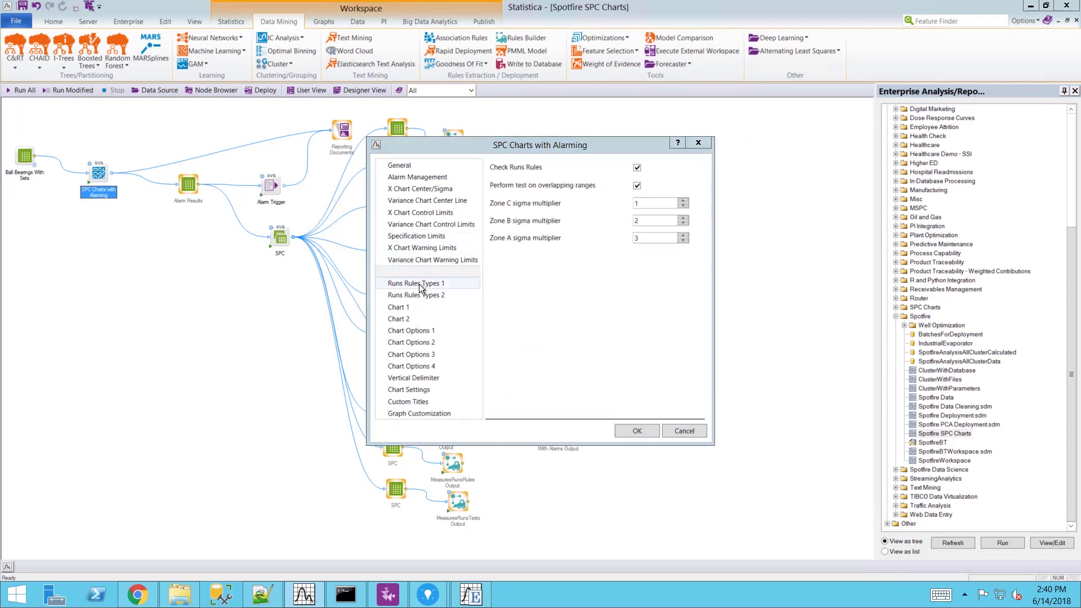
pyautogui.click(419, 284)
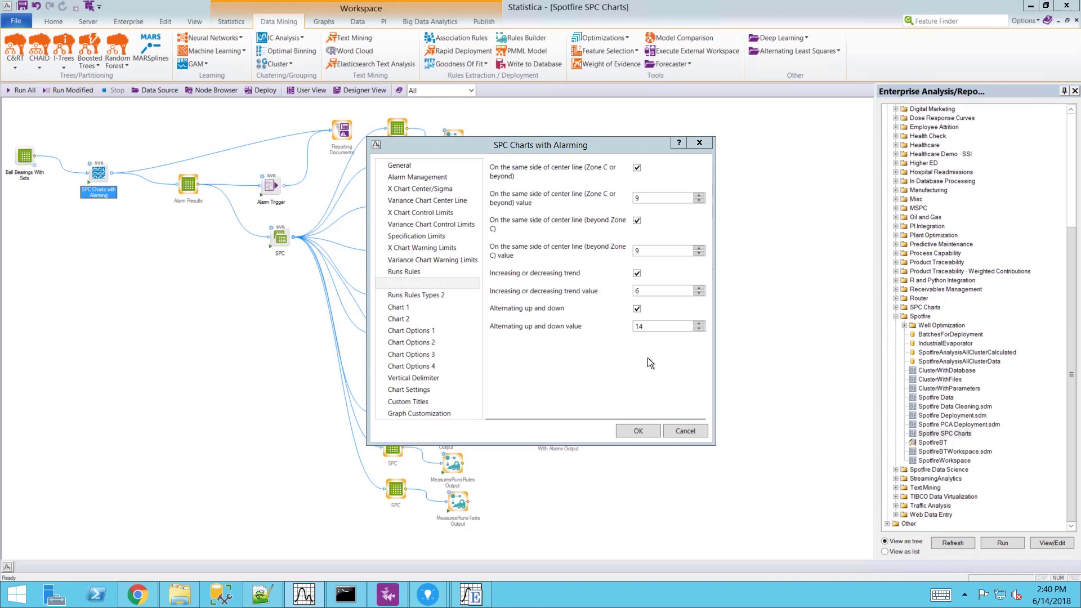
pyautogui.click(690, 431)
# - On the MSPC dashboard, select all batches and mark the outlying T Square point near time 18
pyautogui.click(438, 596)
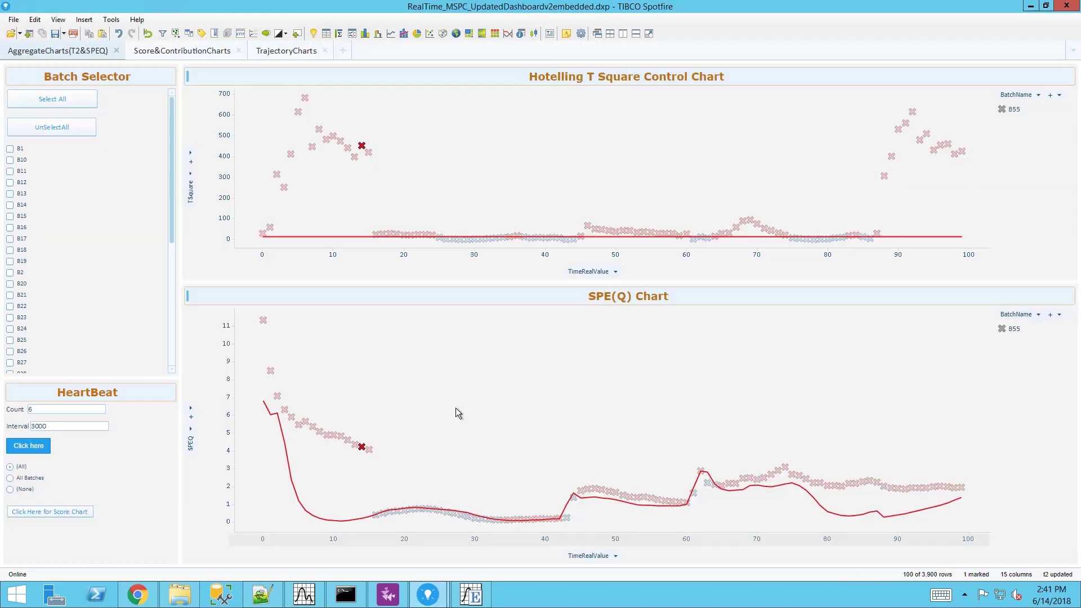
pyautogui.click(54, 100)
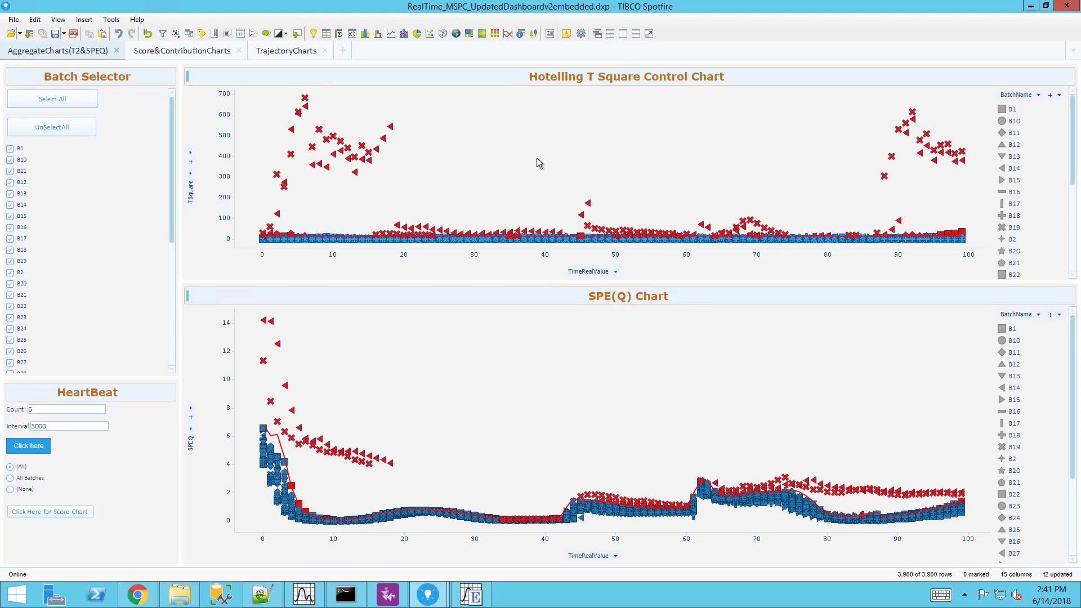
pyautogui.click(390, 128)
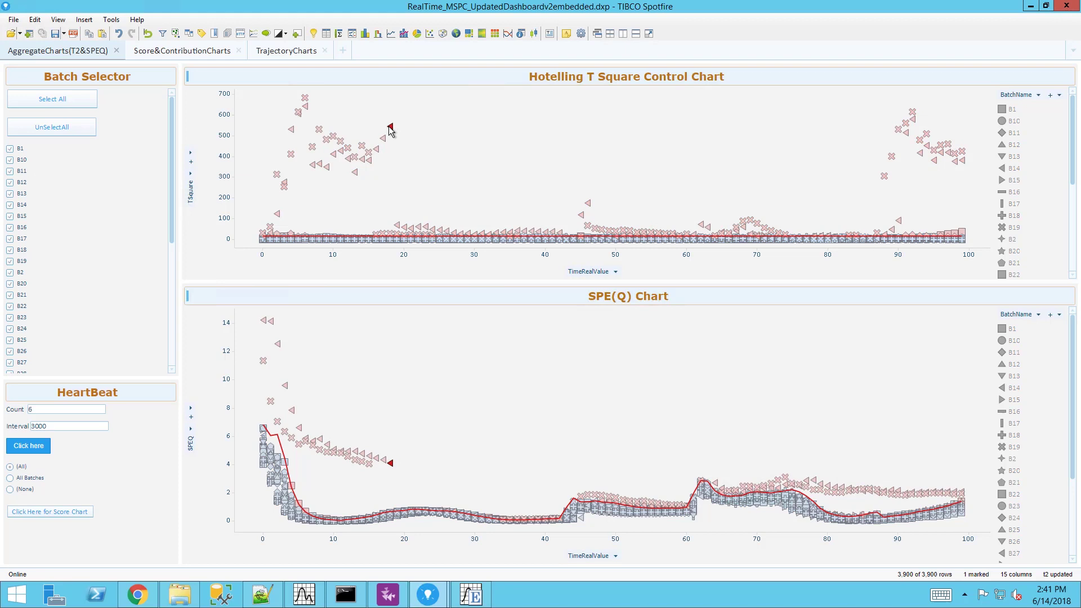
# - Adjust the ComponentIndex, mark the time-18 score, and plot Var5's trajectory for batch 854
pyautogui.click(175, 52)
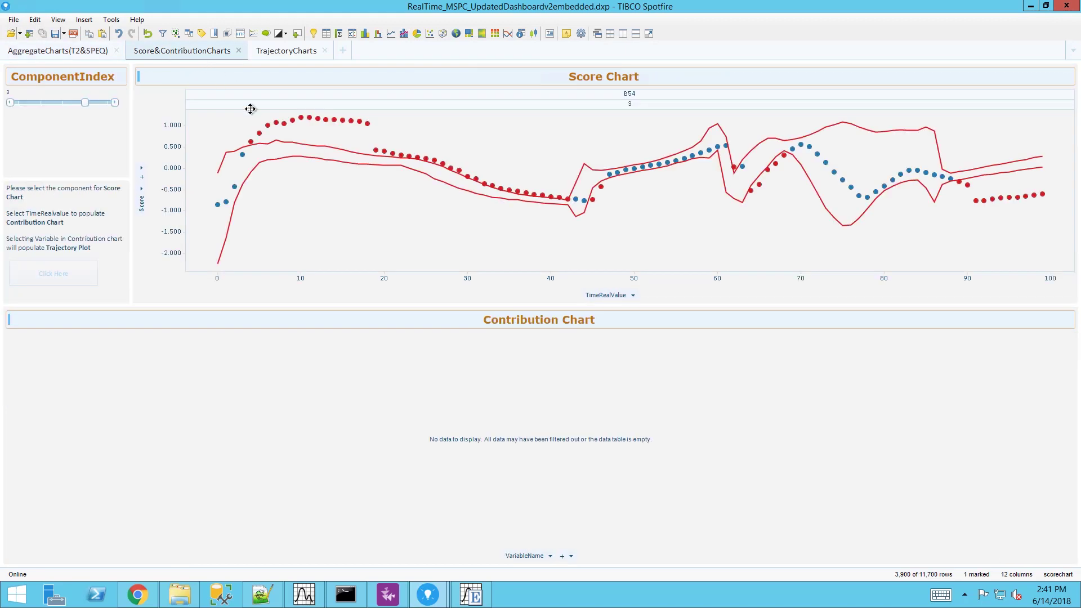
pyautogui.moveTo(84, 102)
pyautogui.mouseDown()
pyautogui.moveTo(61, 104)
pyautogui.moveTo(84, 105)
pyautogui.mouseUp()
pyautogui.click(367, 123)
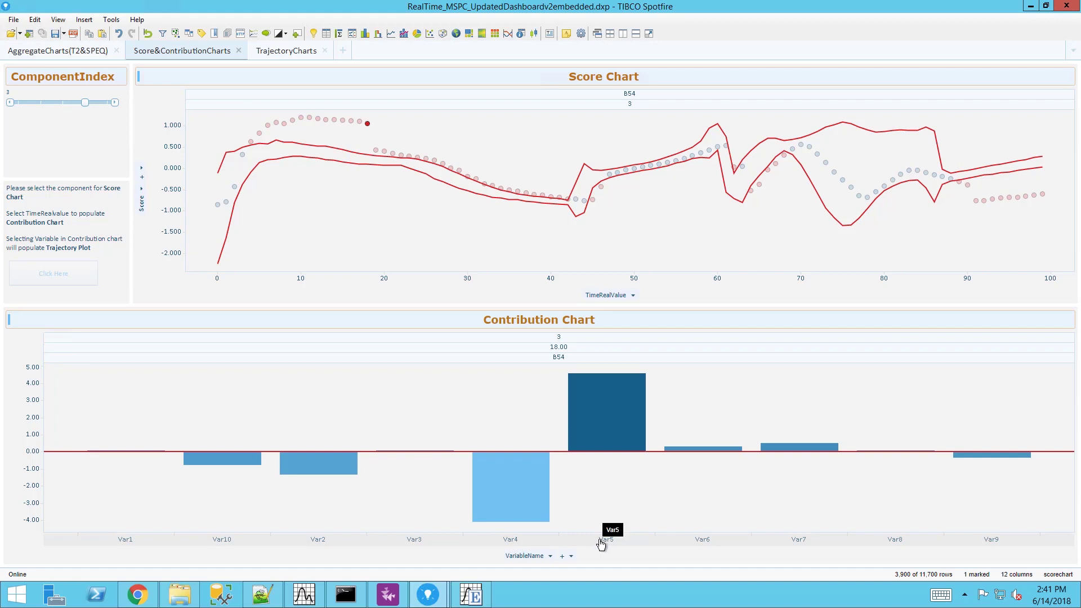
pyautogui.click(287, 51)
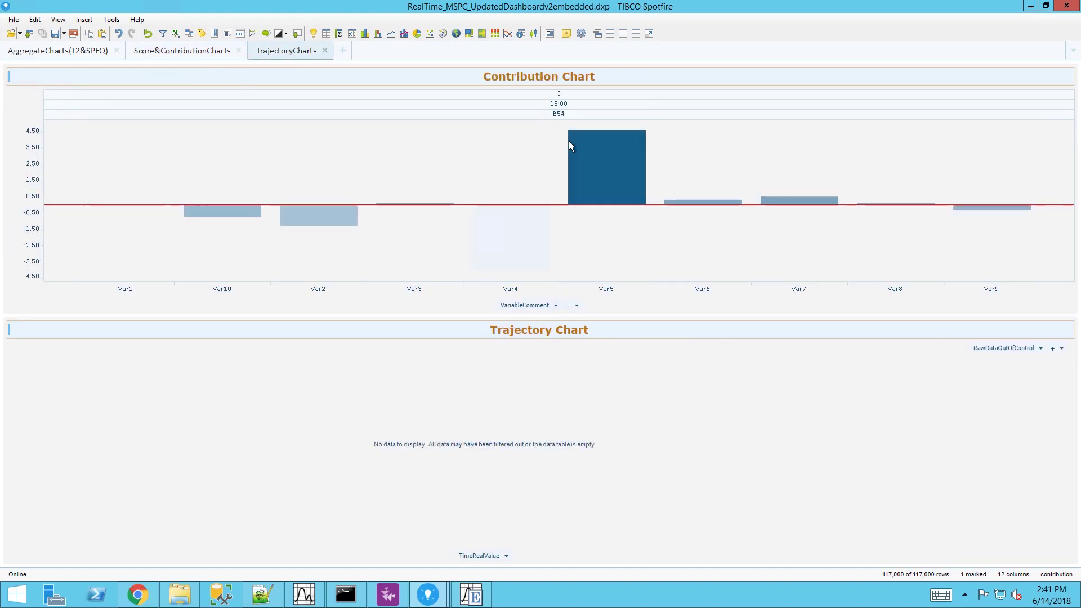
pyautogui.click(599, 156)
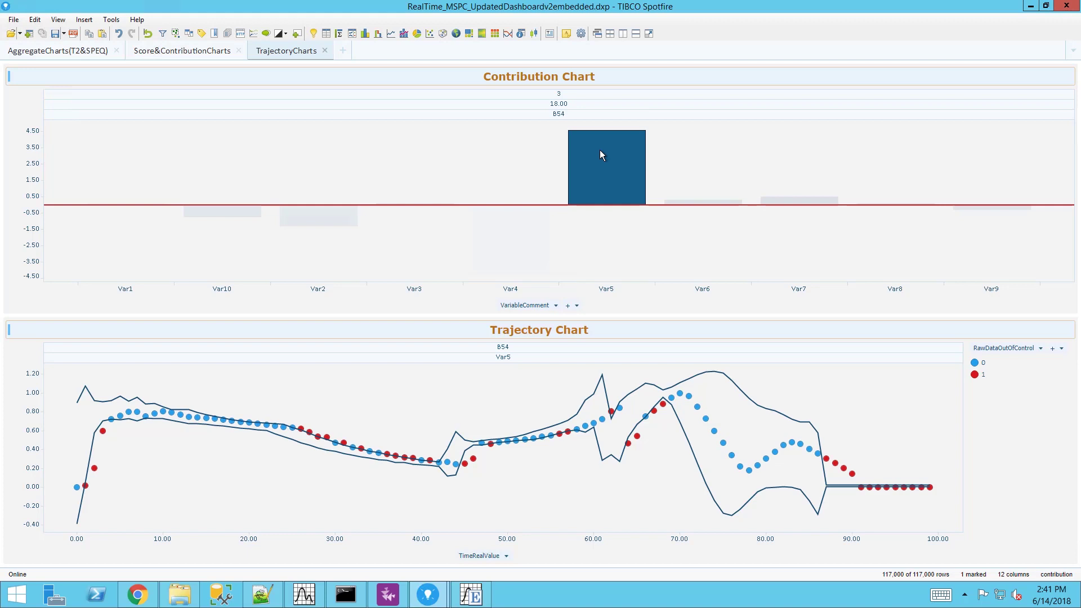
# - Show the YieldSPC dashboard's Predictive Yield page, then return to Statistica
pyautogui.moveTo(426, 604)
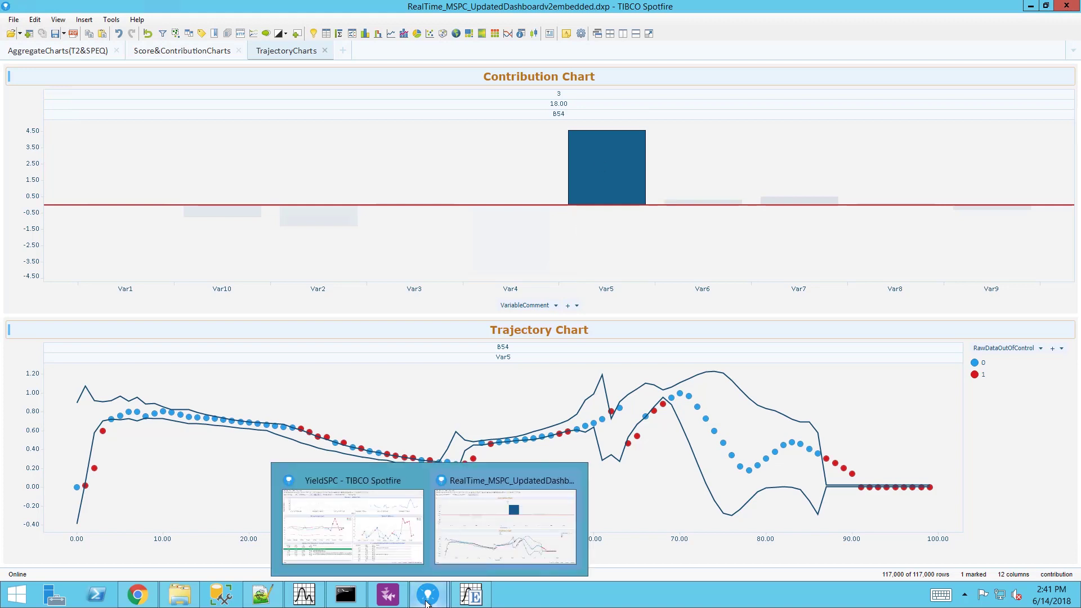
pyautogui.click(361, 544)
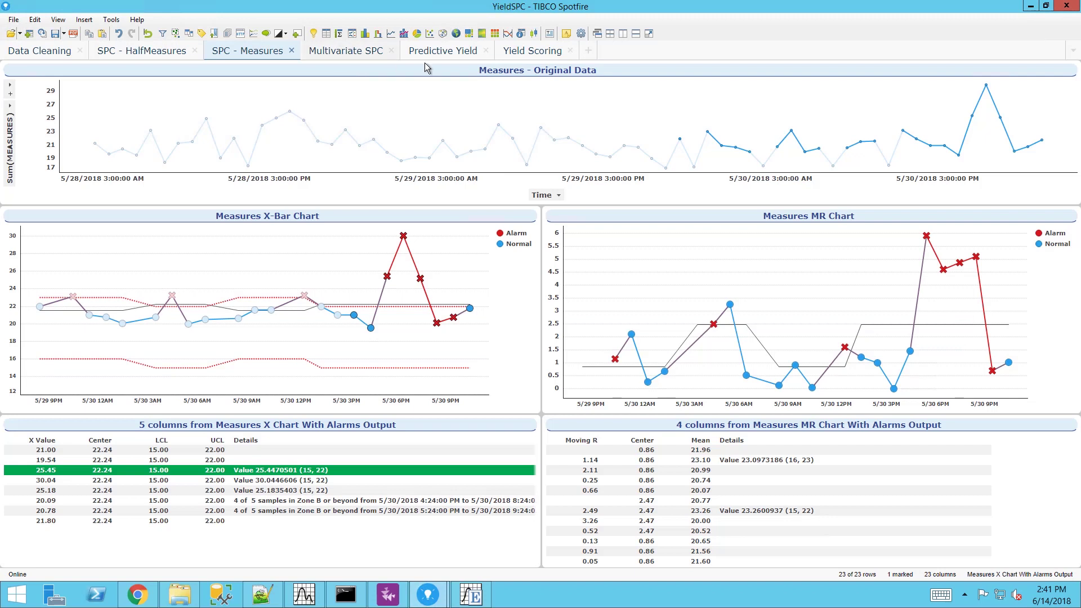
pyautogui.click(437, 52)
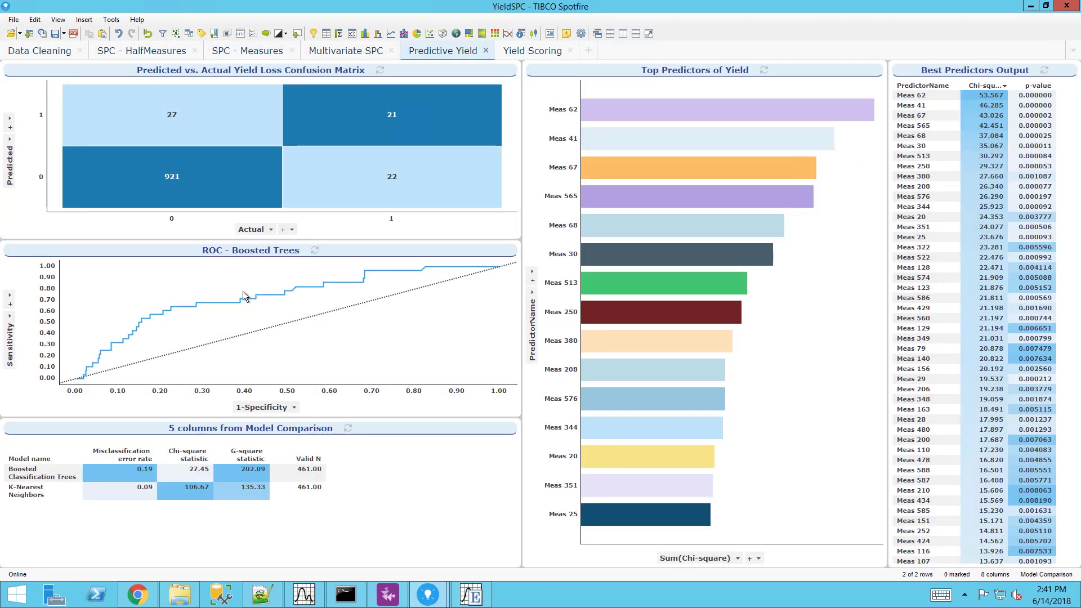
pyautogui.moveTo(186, 309)
pyautogui.hotkey('alt', 'Tab')
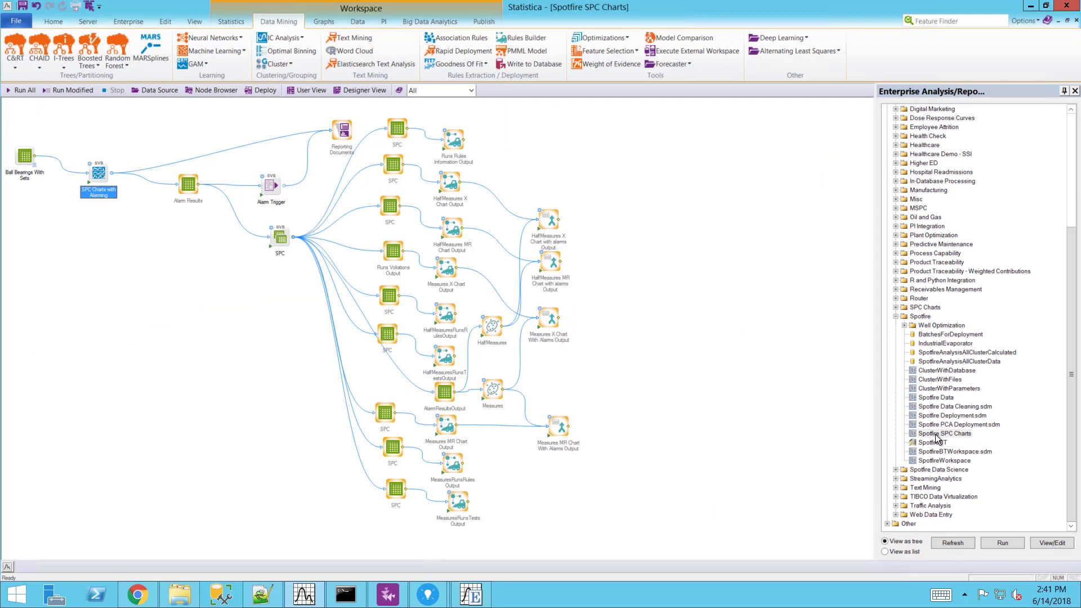
# - Open SpotfireBTWorkspace.sdm from the Enterprise Analysis repository tree
pyautogui.click(942, 454)
pyautogui.click(1046, 545)
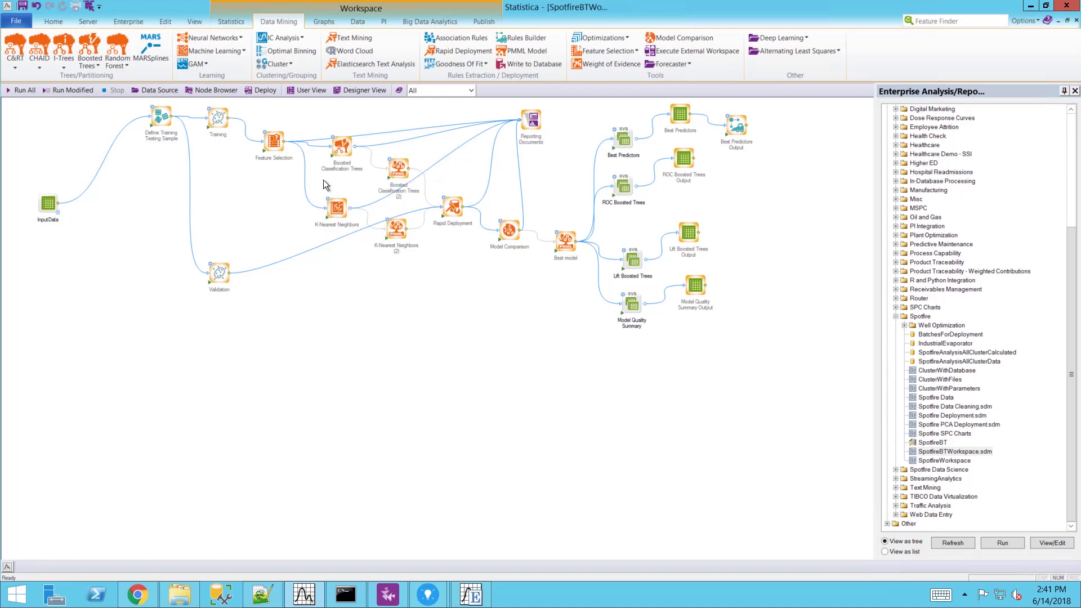
pyautogui.moveTo(431, 602)
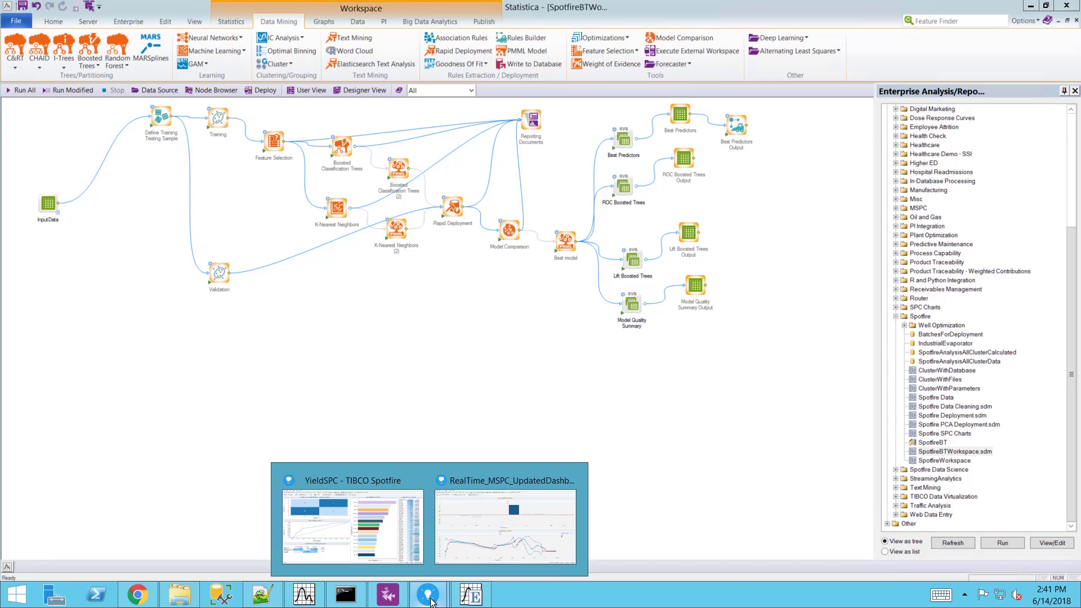
# - On the YieldSPC Yield Scoring page, score the marked rows with Score Selected Data
pyautogui.click(393, 546)
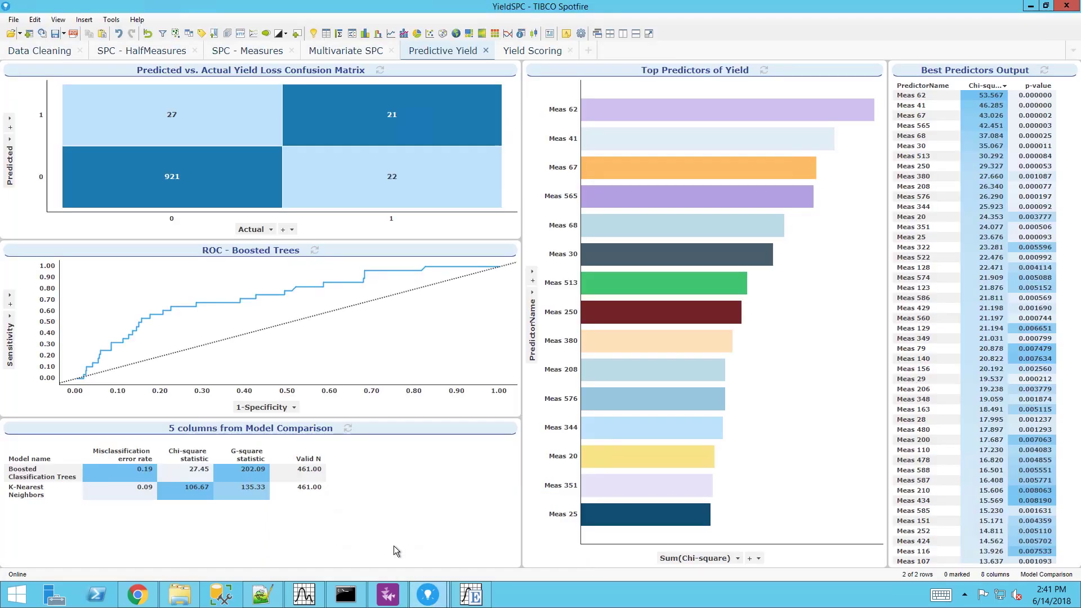
pyautogui.click(523, 54)
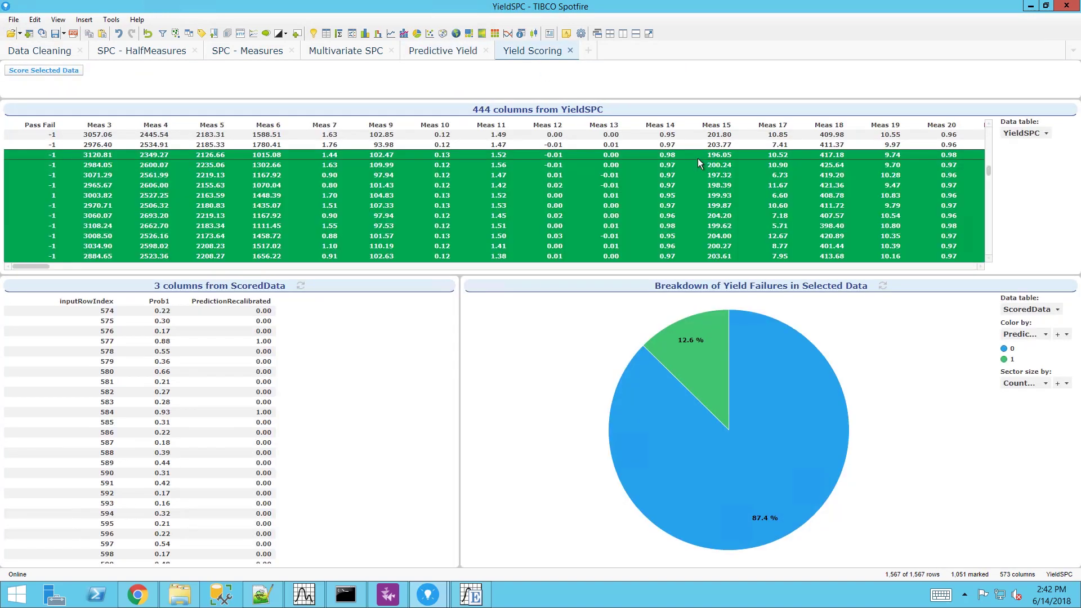
pyautogui.click(45, 71)
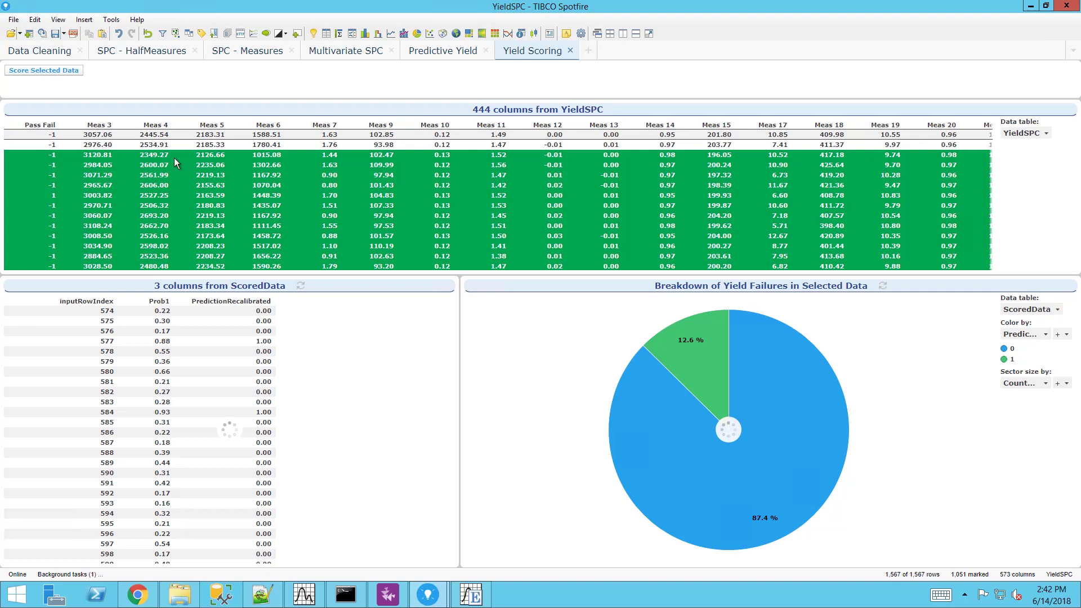
# - Back in Statistica, open the Spotfire Deployment.sdm workflow
pyautogui.click(304, 594)
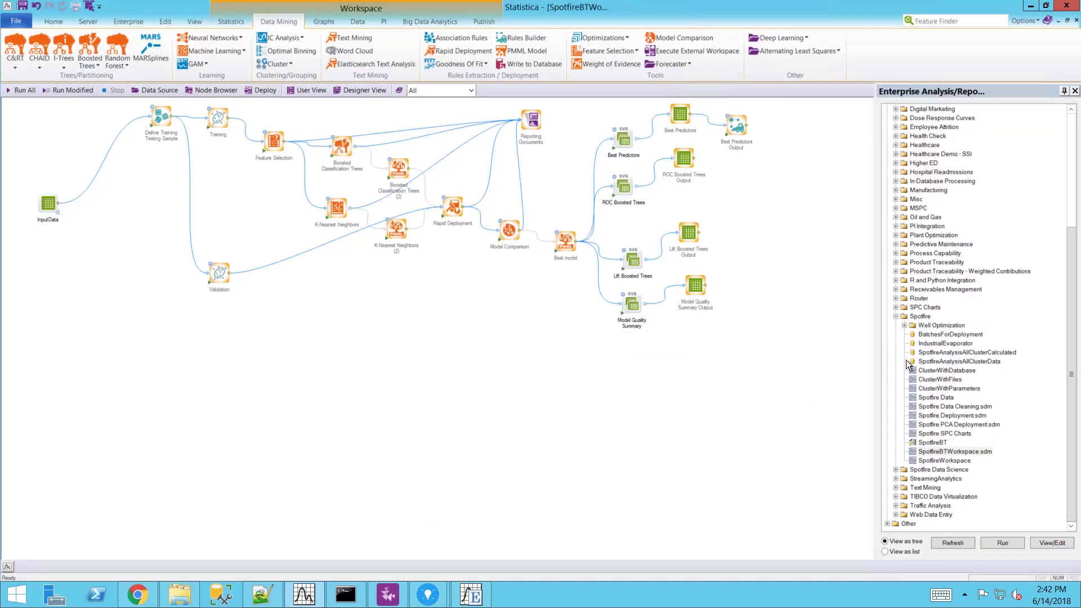
pyautogui.click(948, 416)
pyautogui.click(1050, 542)
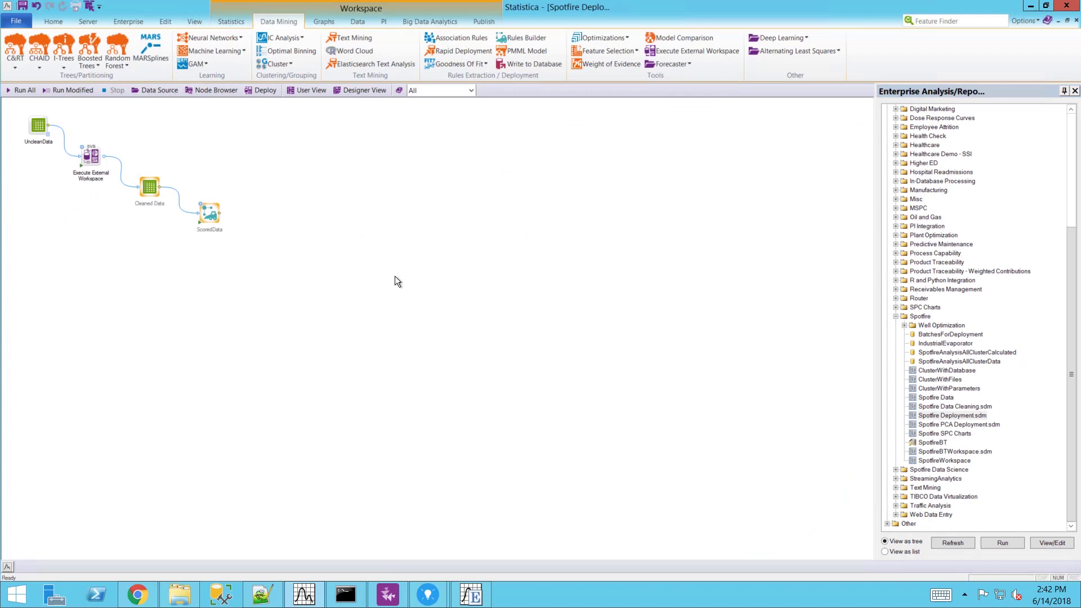
# - Inspect the ScoredData node's scoring rules, including the Prob1 > 0.8 rule, and close without changes
pyautogui.doubleClick(198, 206)
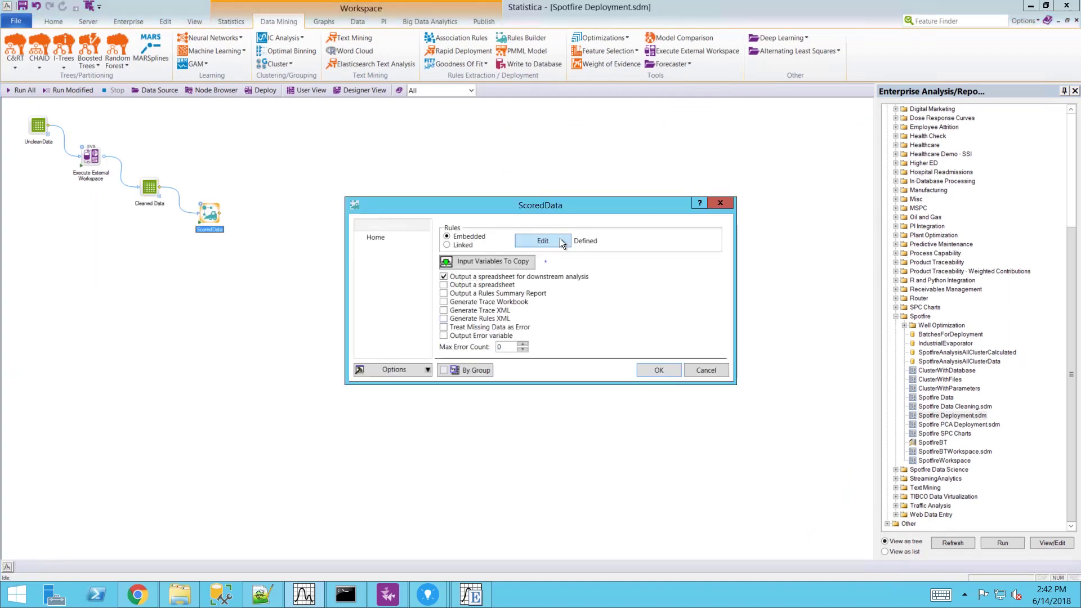
pyautogui.click(560, 238)
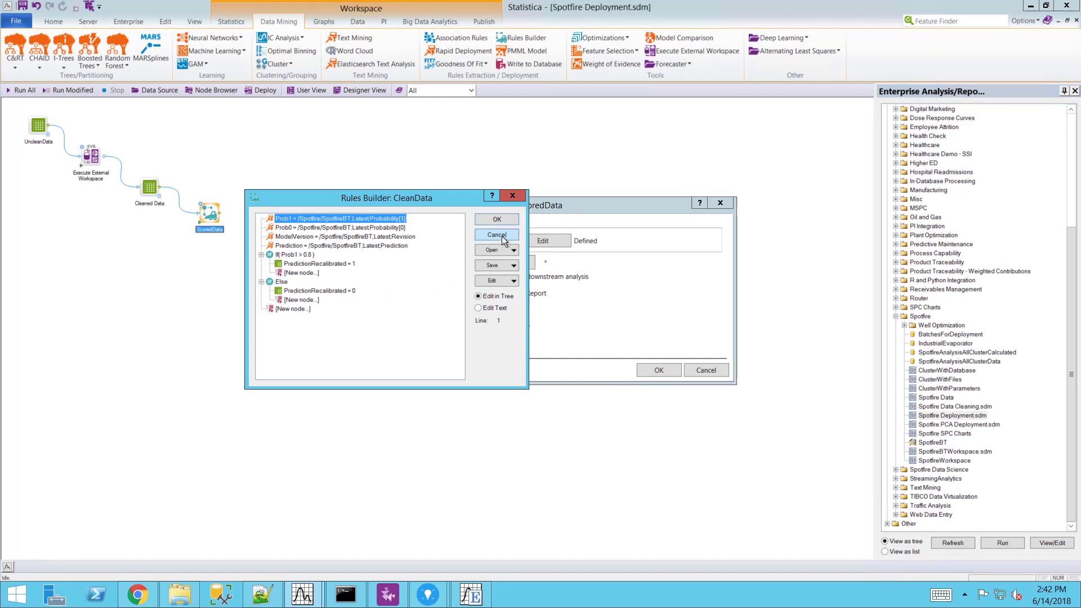
pyautogui.click(310, 256)
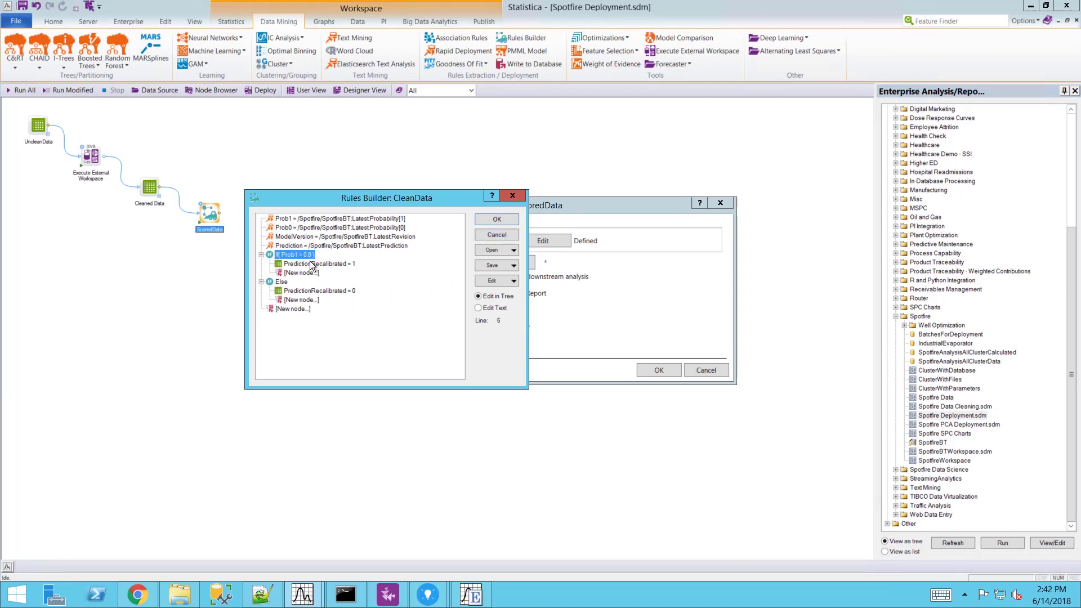
pyautogui.click(497, 219)
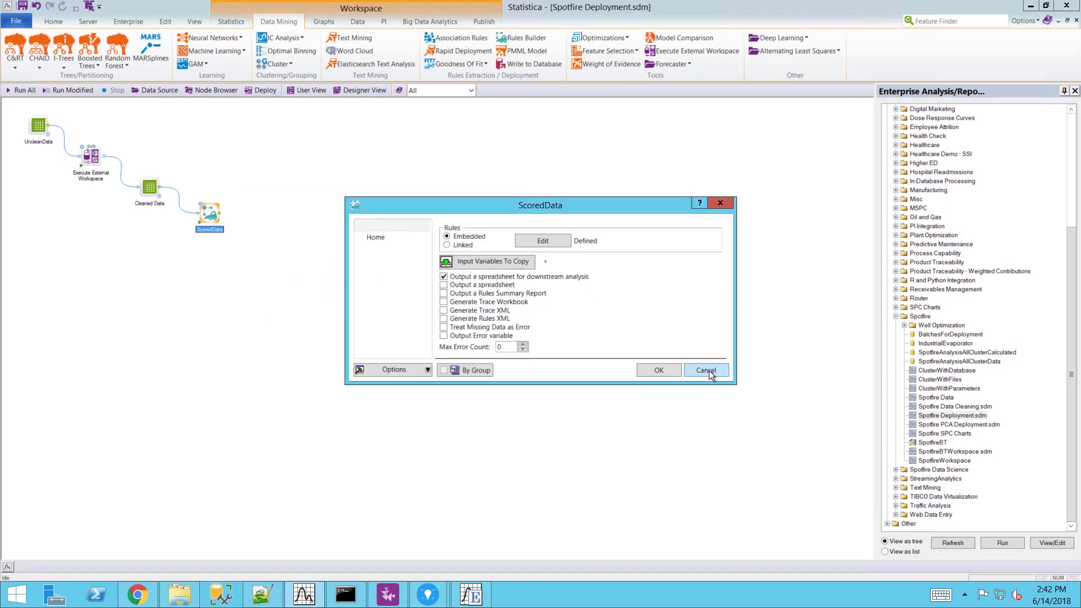
pyautogui.click(706, 369)
# - On the YieldSPC dashboard, mark the 12.8% predicted-failure pie slice
pyautogui.moveTo(428, 594)
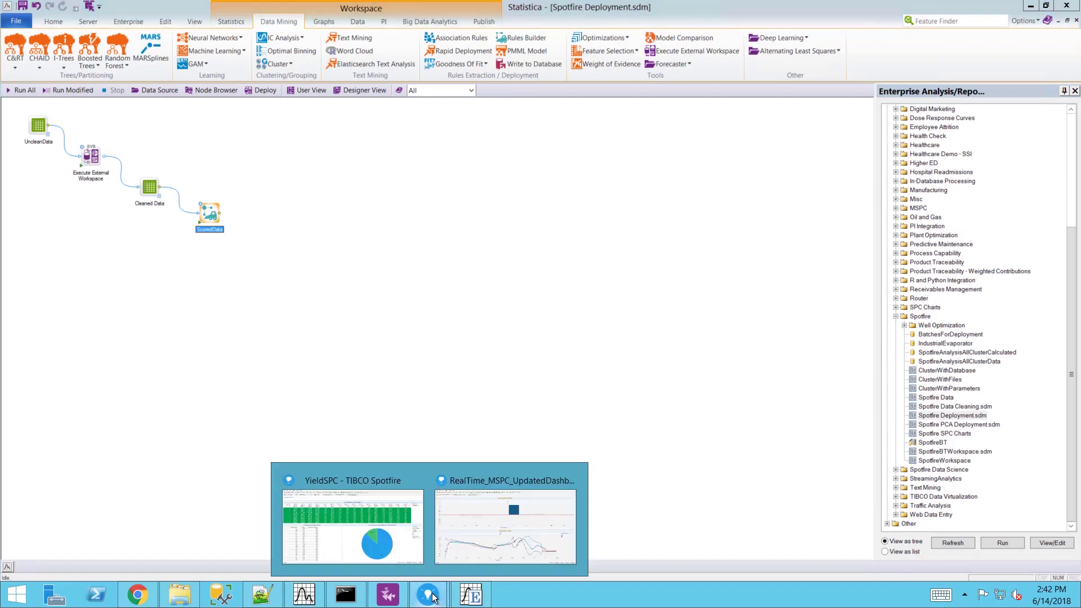
pyautogui.click(386, 555)
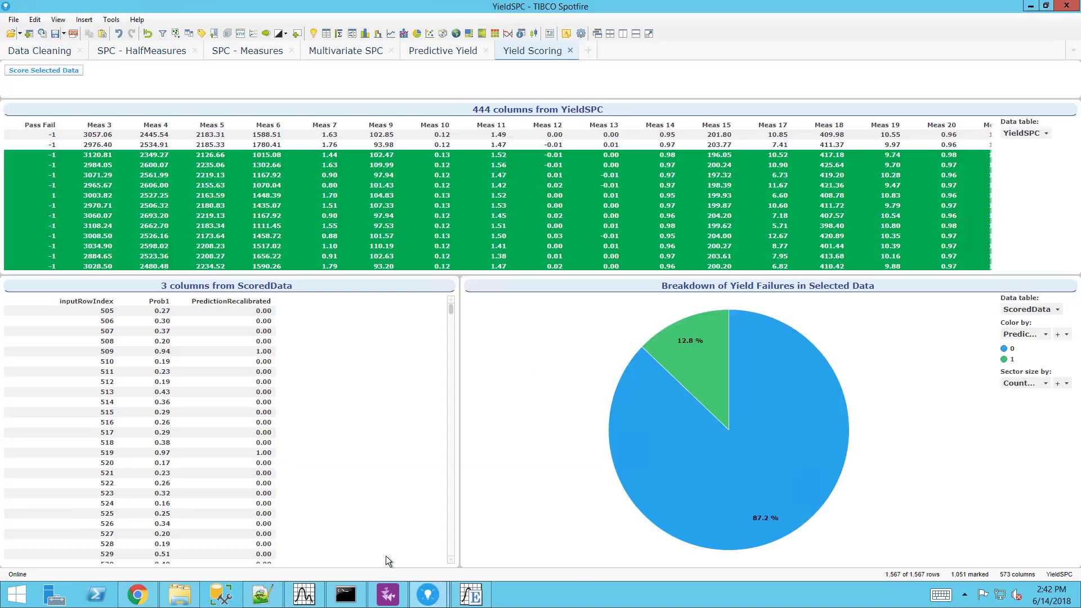
pyautogui.click(703, 357)
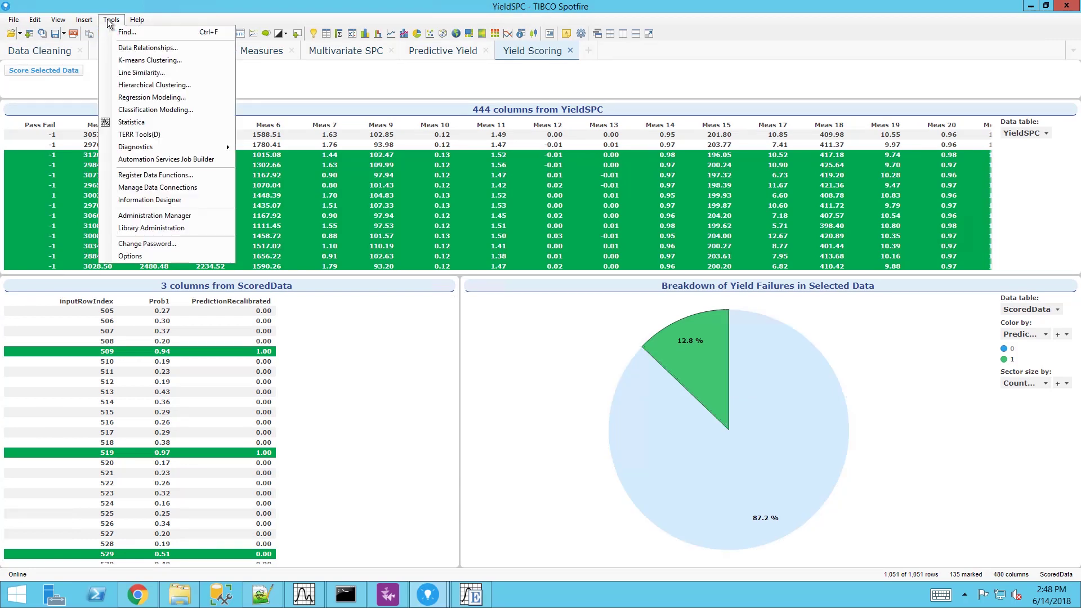
# - Review the Spotfire Deployment data function's input and output parameters, then accept them
pyautogui.click(129, 123)
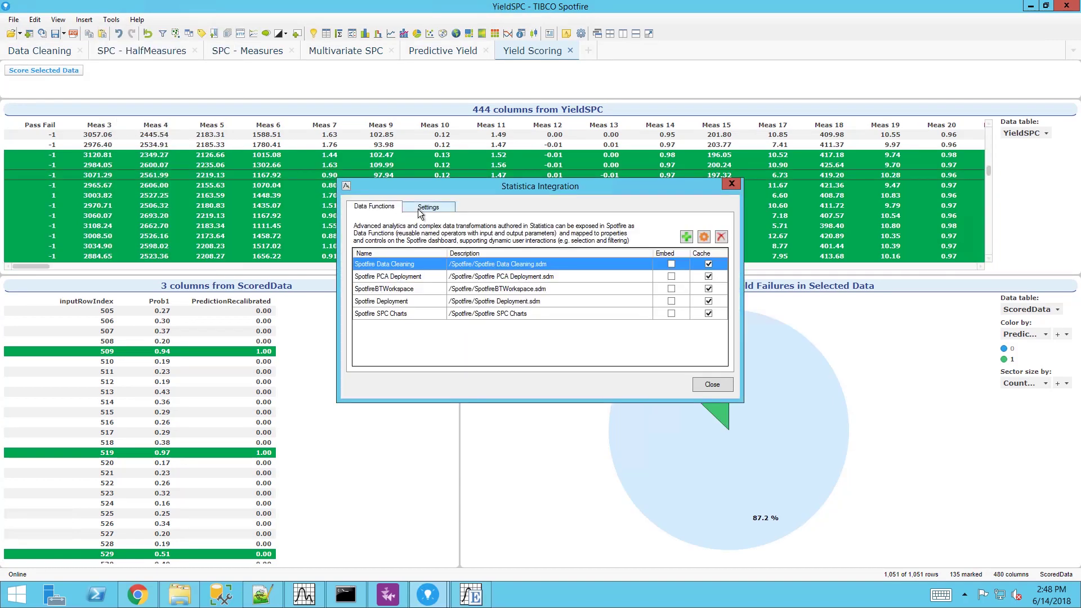
pyautogui.click(429, 303)
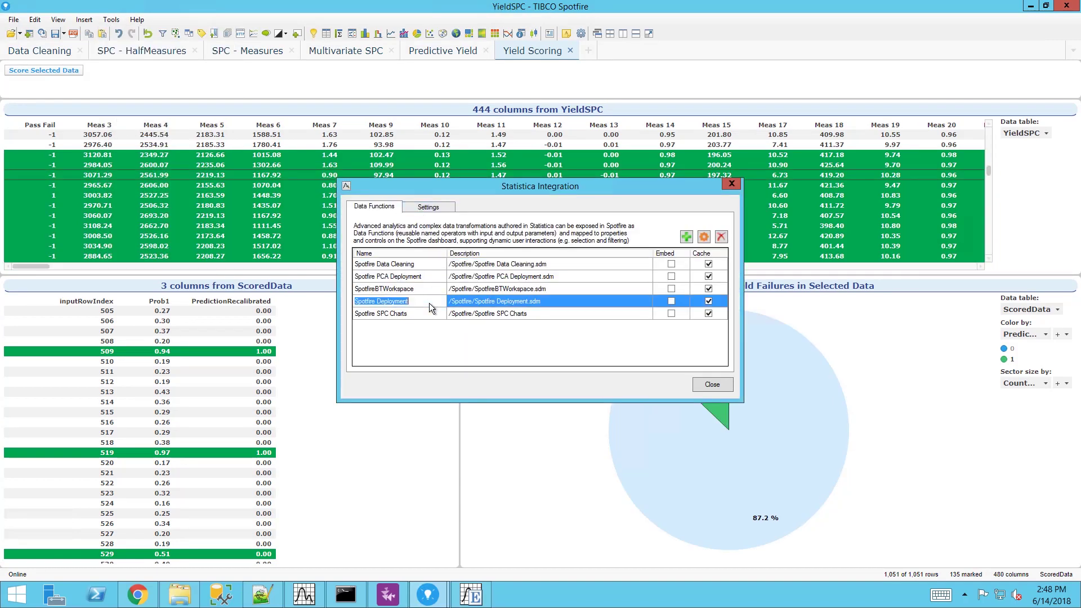
pyautogui.click(705, 237)
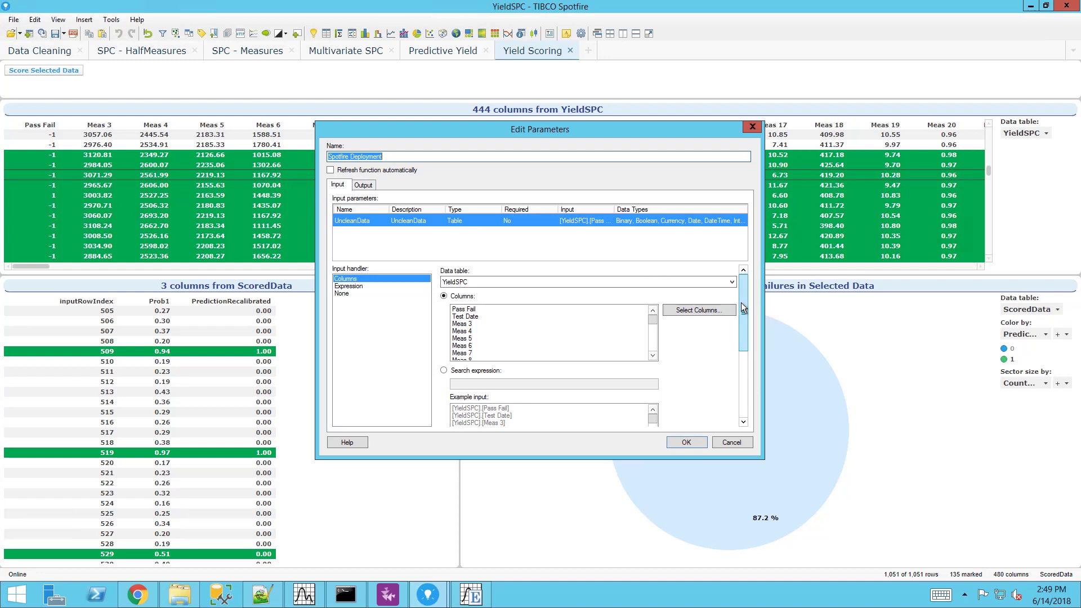
pyautogui.moveTo(750, 315); pyautogui.dragTo(750, 285)
pyautogui.click(364, 185)
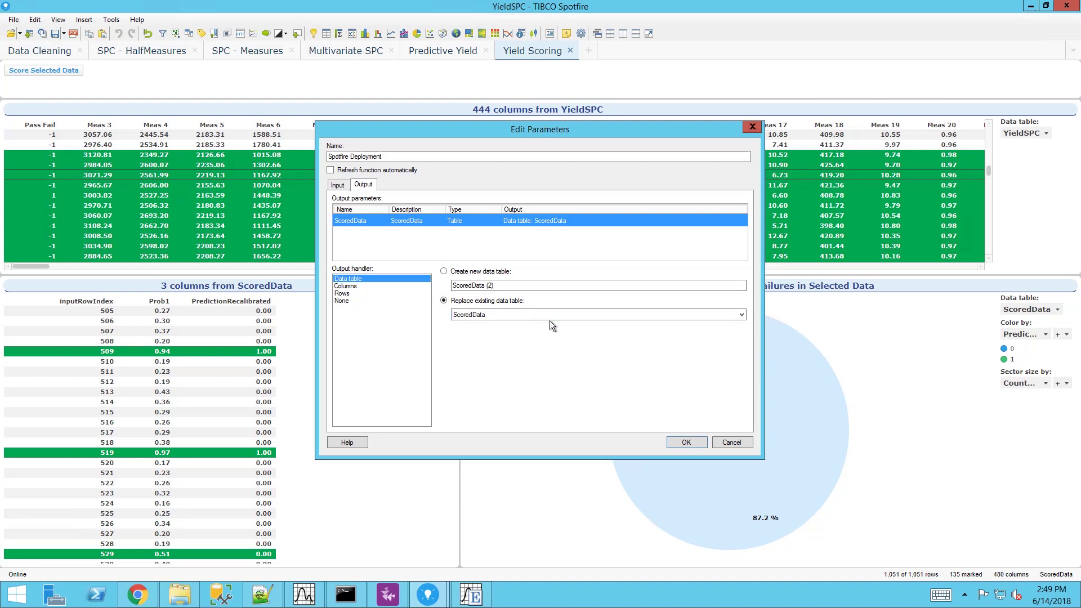
pyautogui.click(686, 443)
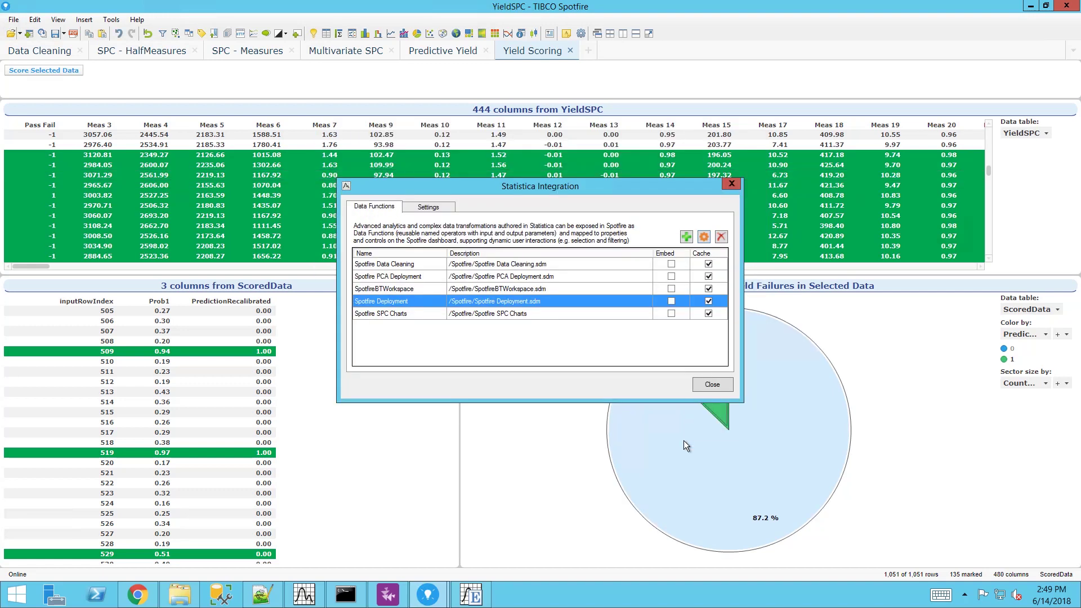
# - Add Spotfire PCA Deployment.sdm from the Enterprise repository as a new Statistica data function
pyautogui.click(687, 236)
pyautogui.click(715, 263)
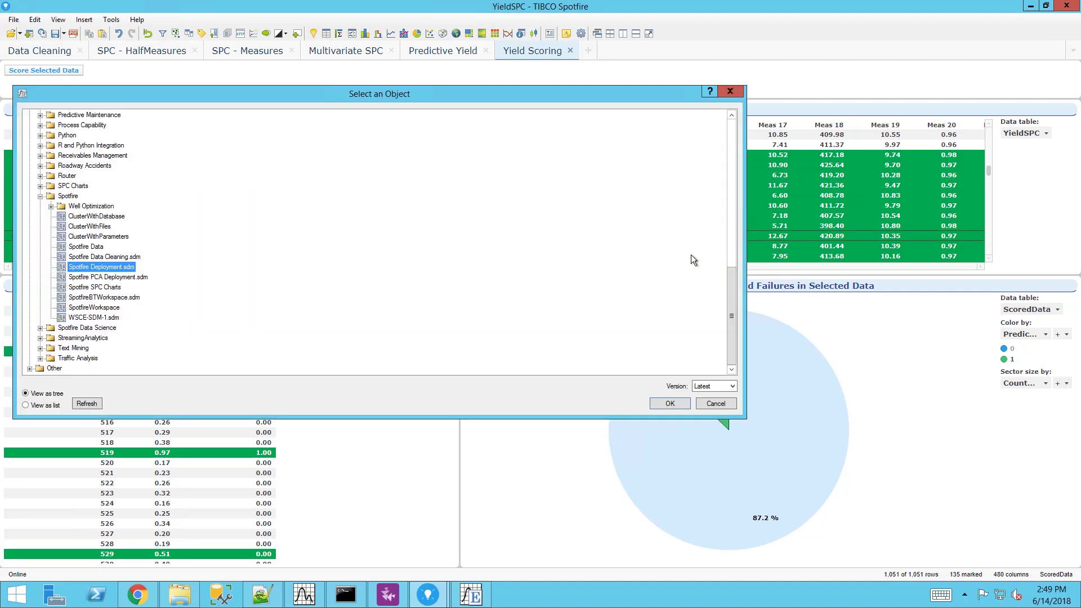
pyautogui.click(106, 276)
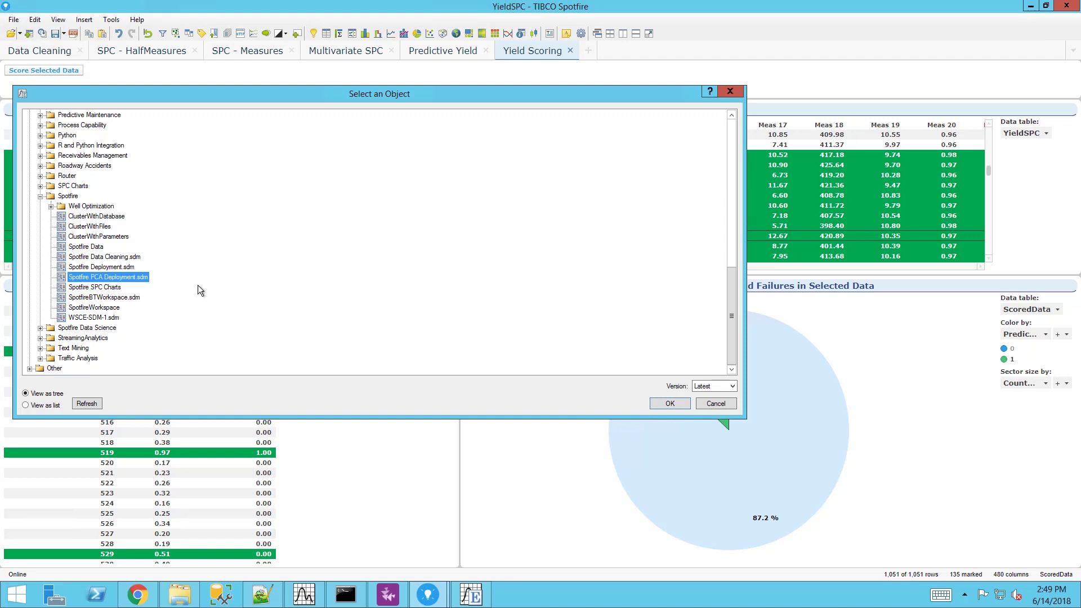
pyautogui.click(671, 403)
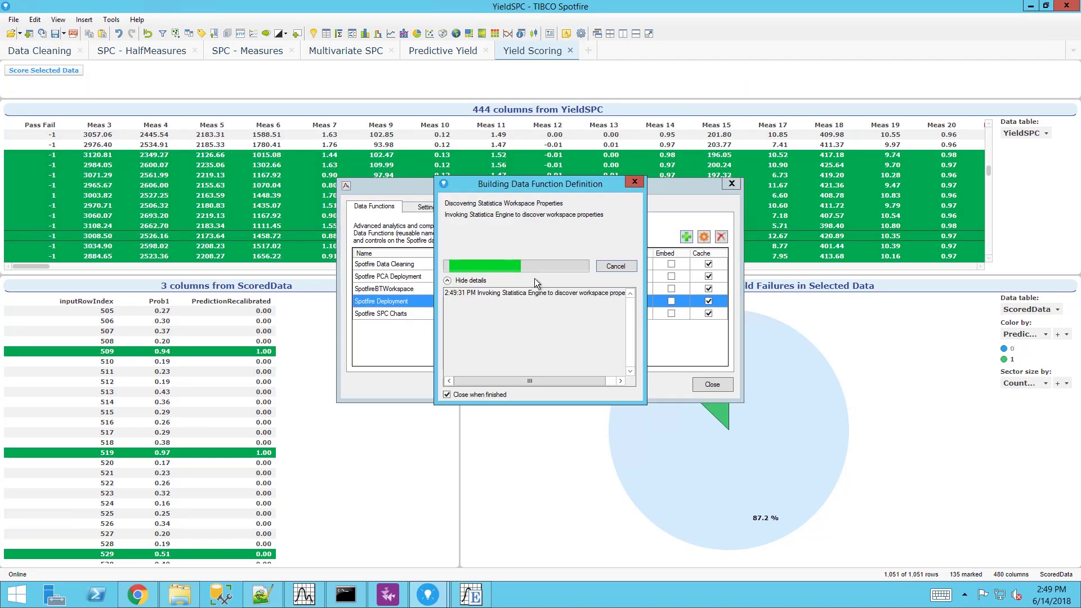